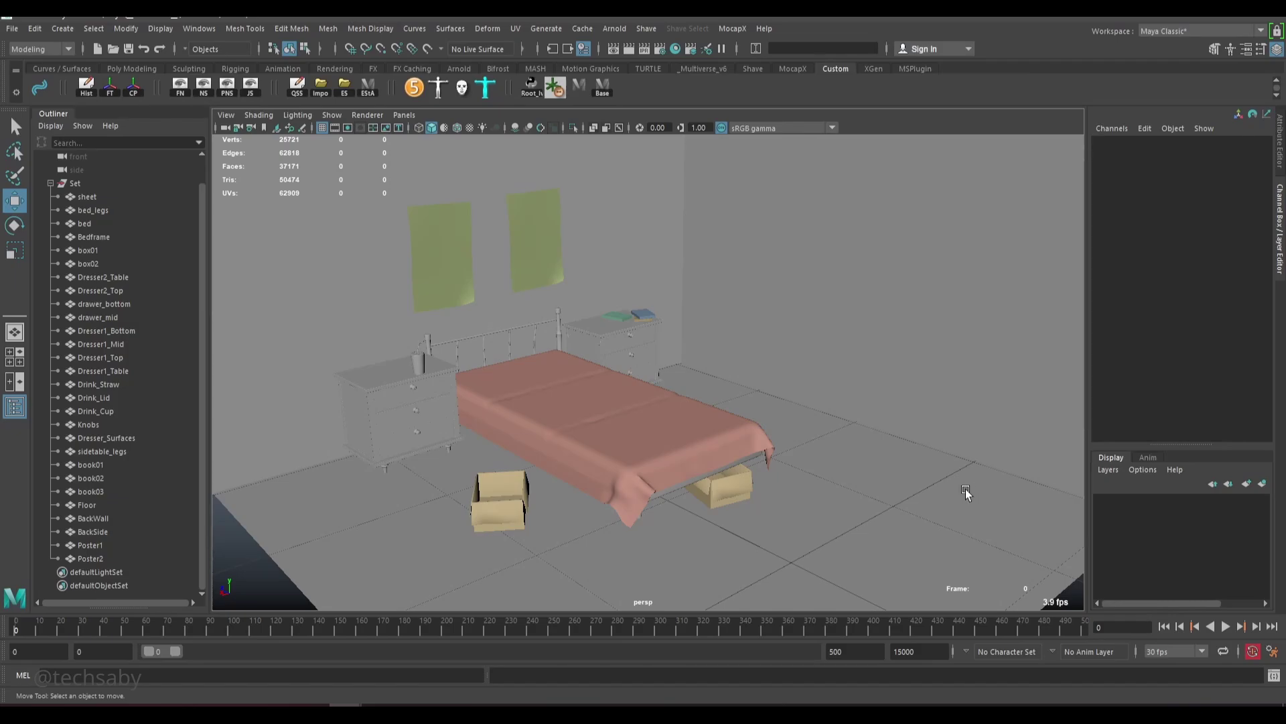
- Examine the bedroom scene by selecting individual meshes such as box01, the BackSide wall and the Floor
{"action": "left_click_drag", "start_coordinate": [955, 499], "coordinate": [860, 507], "text": "alt"}
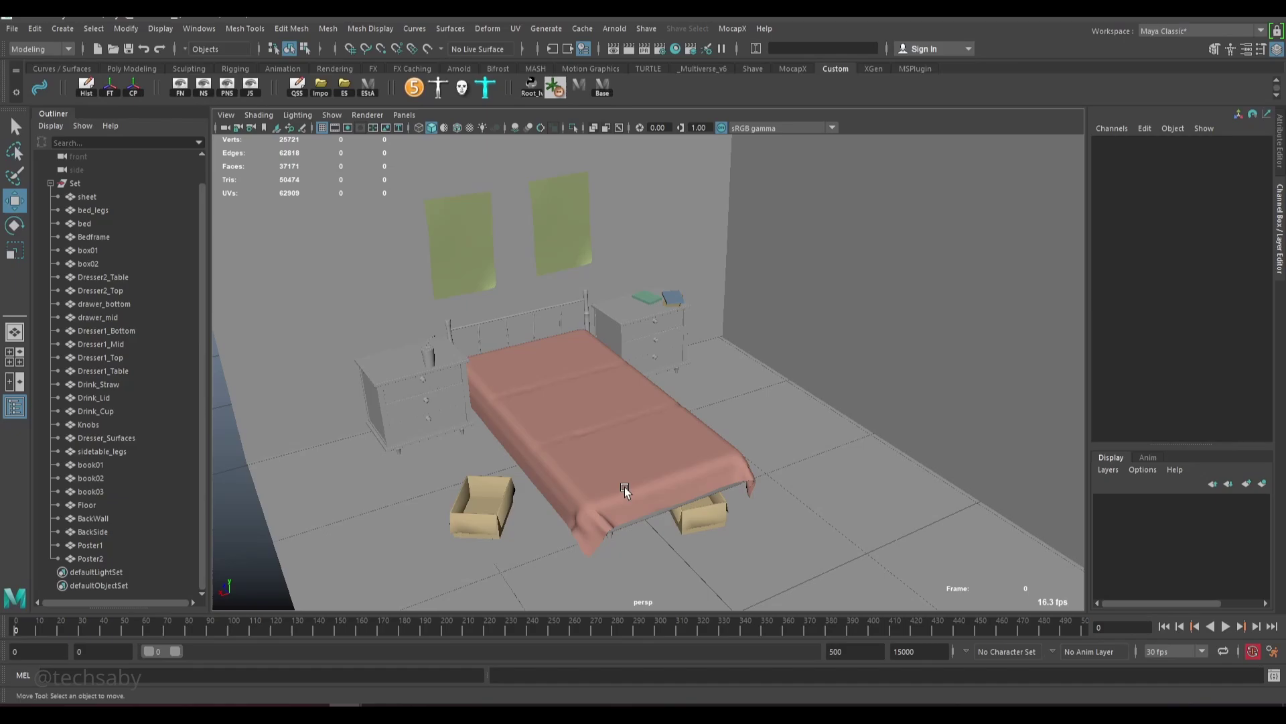
{"action": "left_click_drag", "start_coordinate": [688, 531], "coordinate": [721, 514], "text": "alt"}
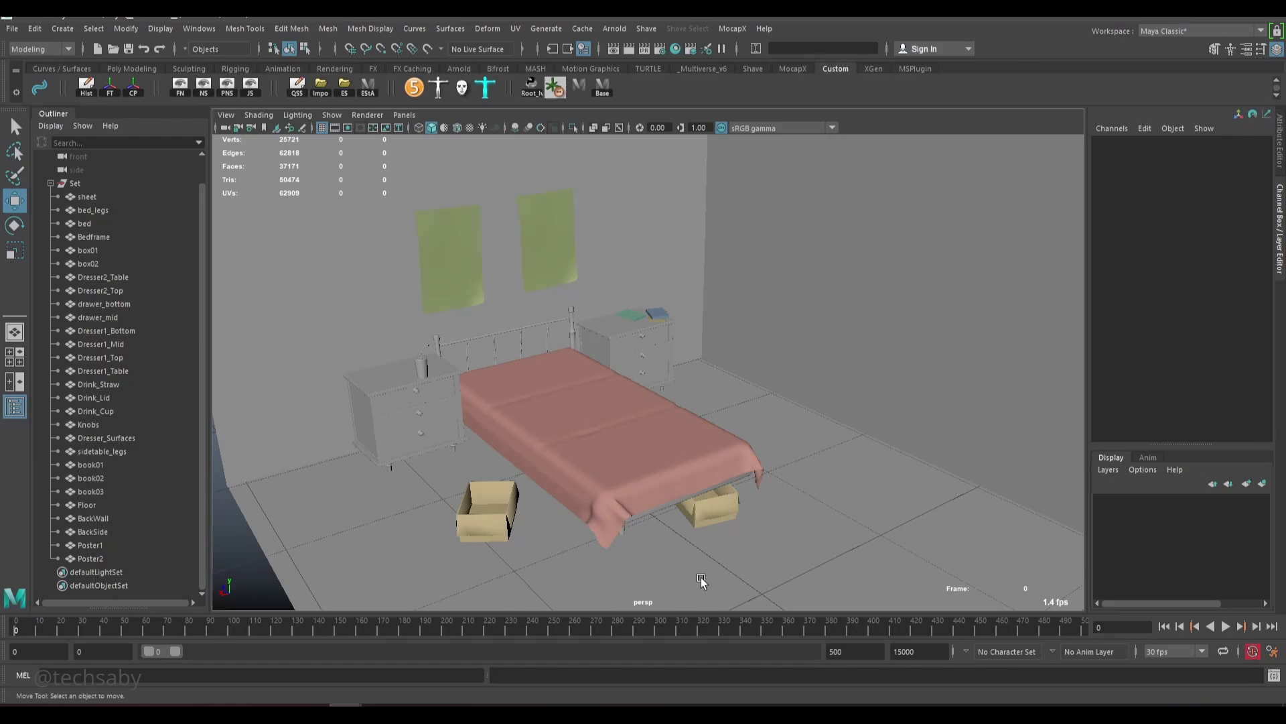
{"action": "left_click", "coordinate": [717, 510]}
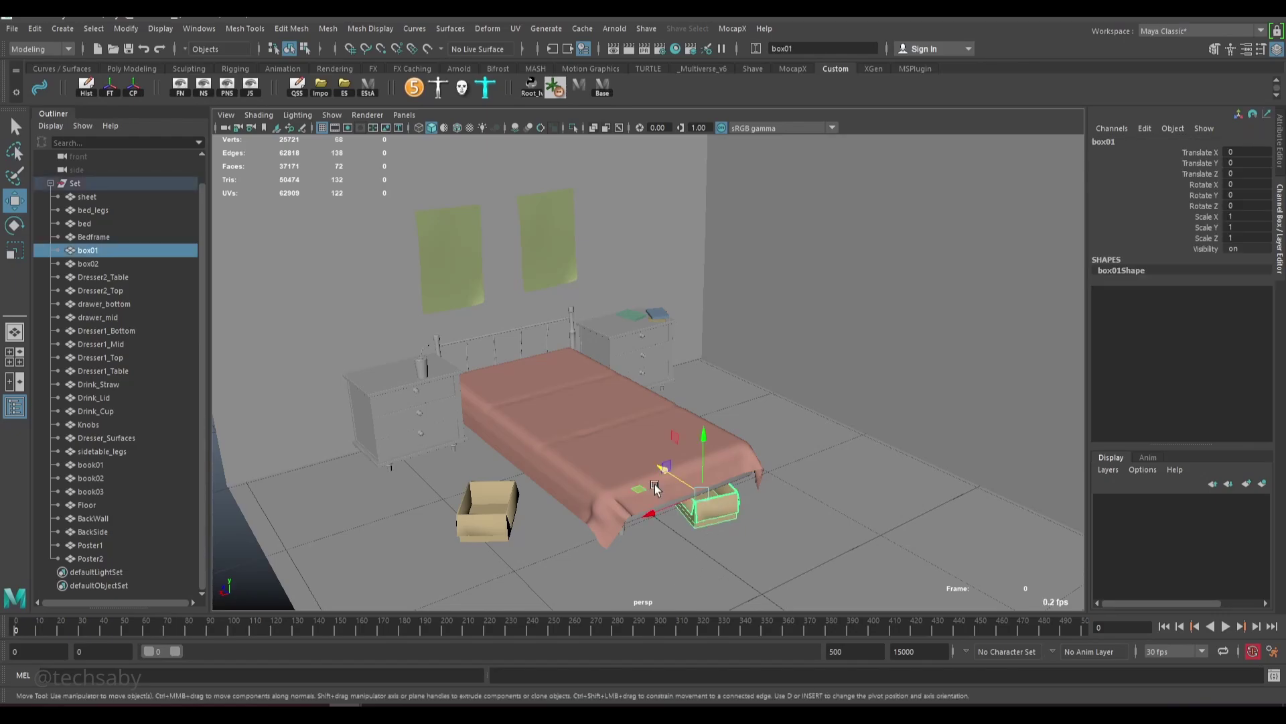
{"action": "left_click", "coordinate": [656, 489]}
{"action": "left_click", "coordinate": [324, 392]}
{"action": "left_click", "coordinate": [412, 401]}
{"action": "left_click", "coordinate": [794, 360]}
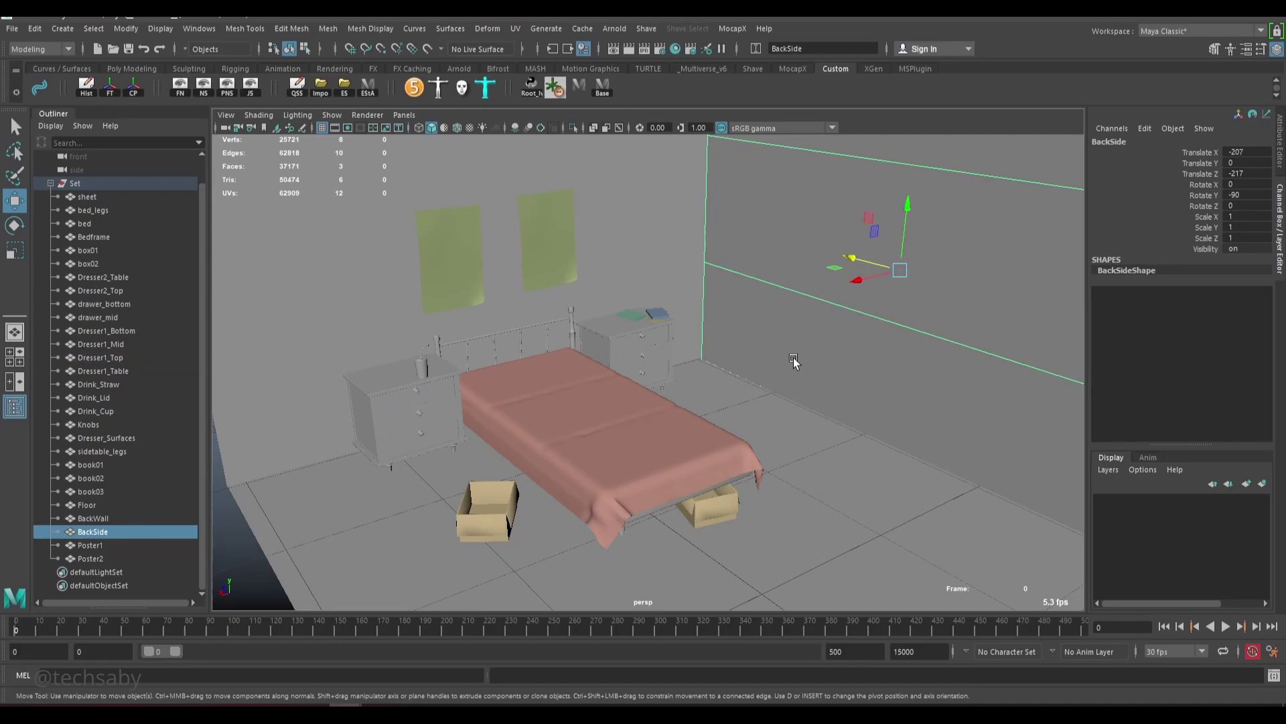
{"action": "left_click", "coordinate": [791, 430]}
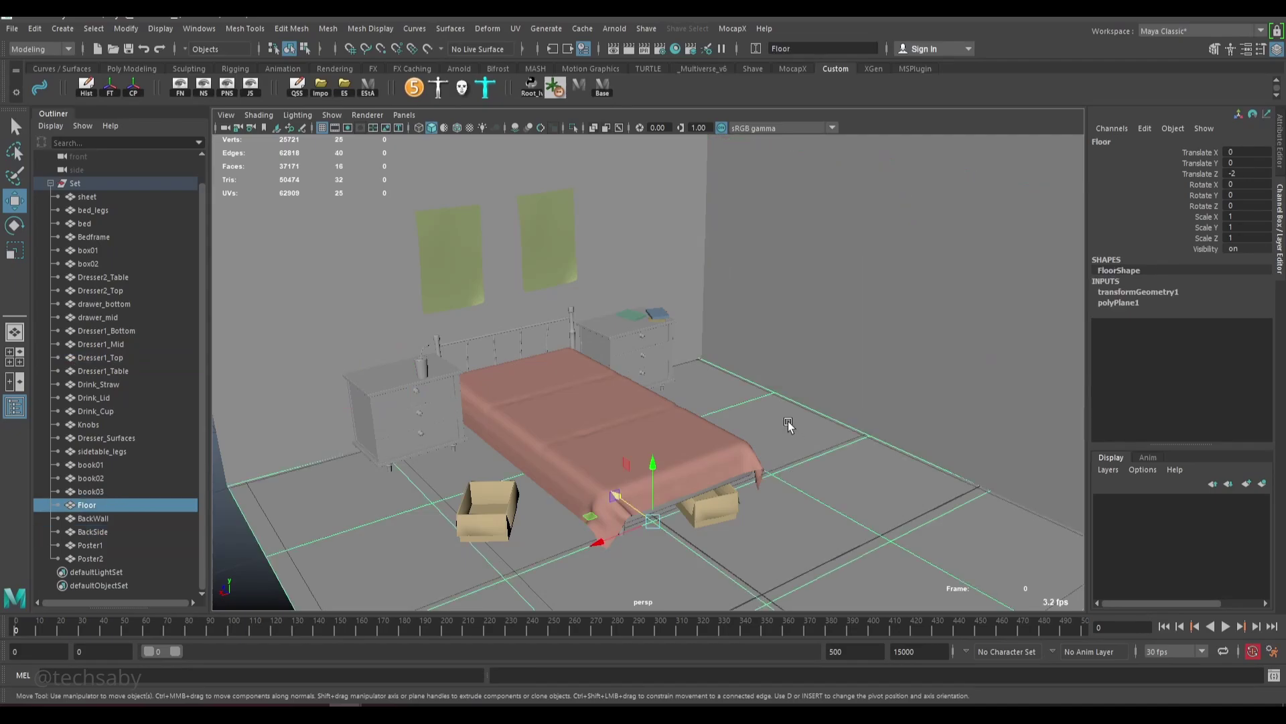
{"action": "left_click", "coordinate": [227, 550]}
- Examine the placement of the dresser tops, both storage boxes, the first poster and the side wall as separate objects
{"action": "middle_click_drag", "start_coordinate": [824, 496], "coordinate": [790, 451], "text": "alt"}
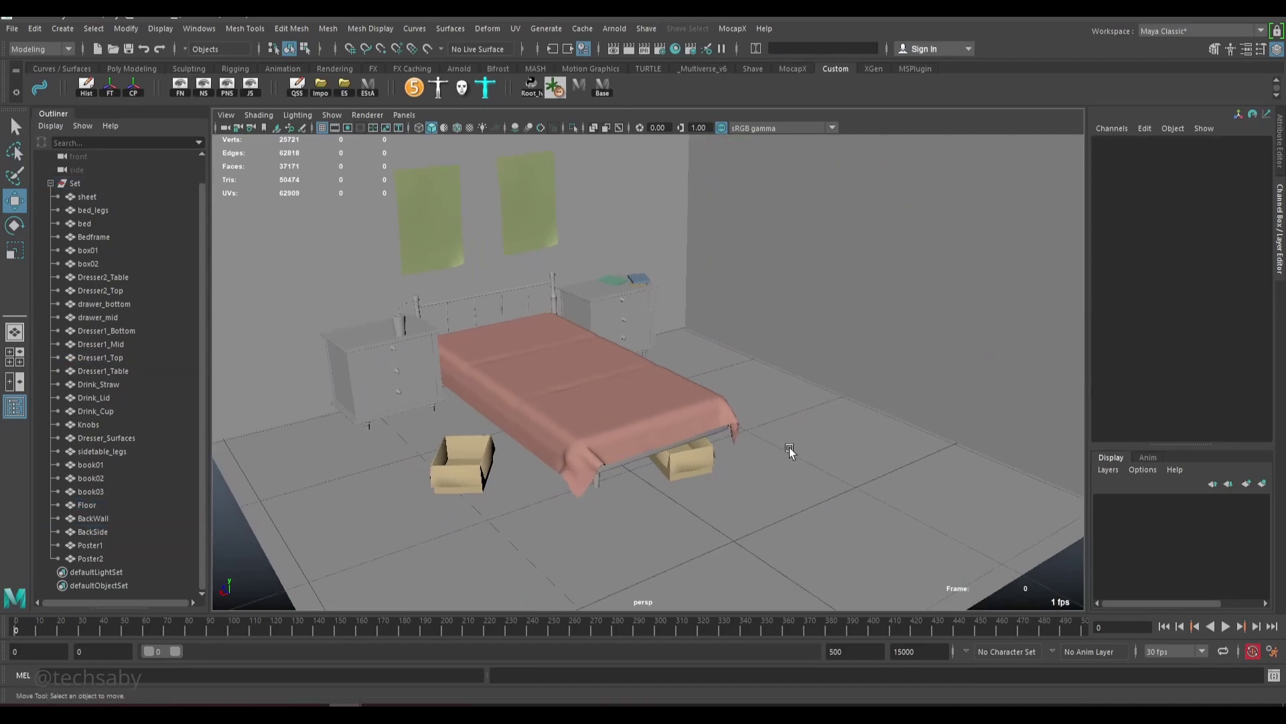
{"action": "right_click_drag", "start_coordinate": [790, 451], "coordinate": [973, 524], "text": "alt"}
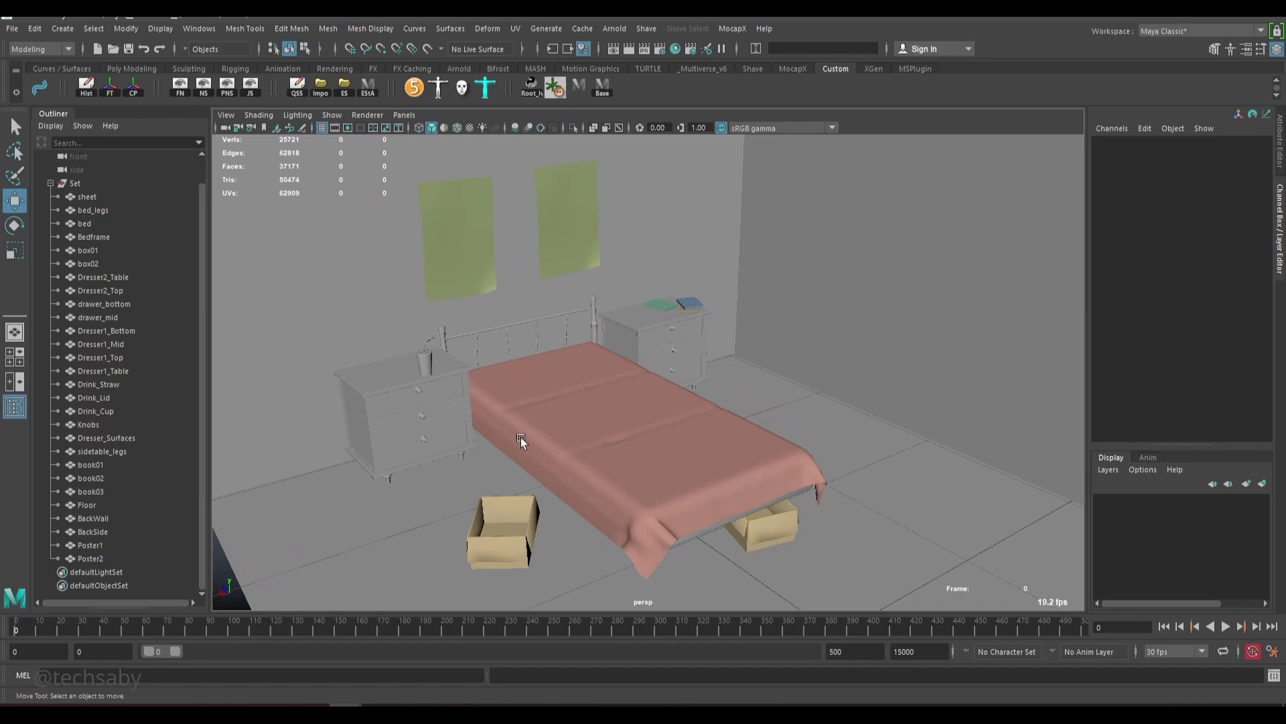
{"action": "left_click", "coordinate": [408, 375]}
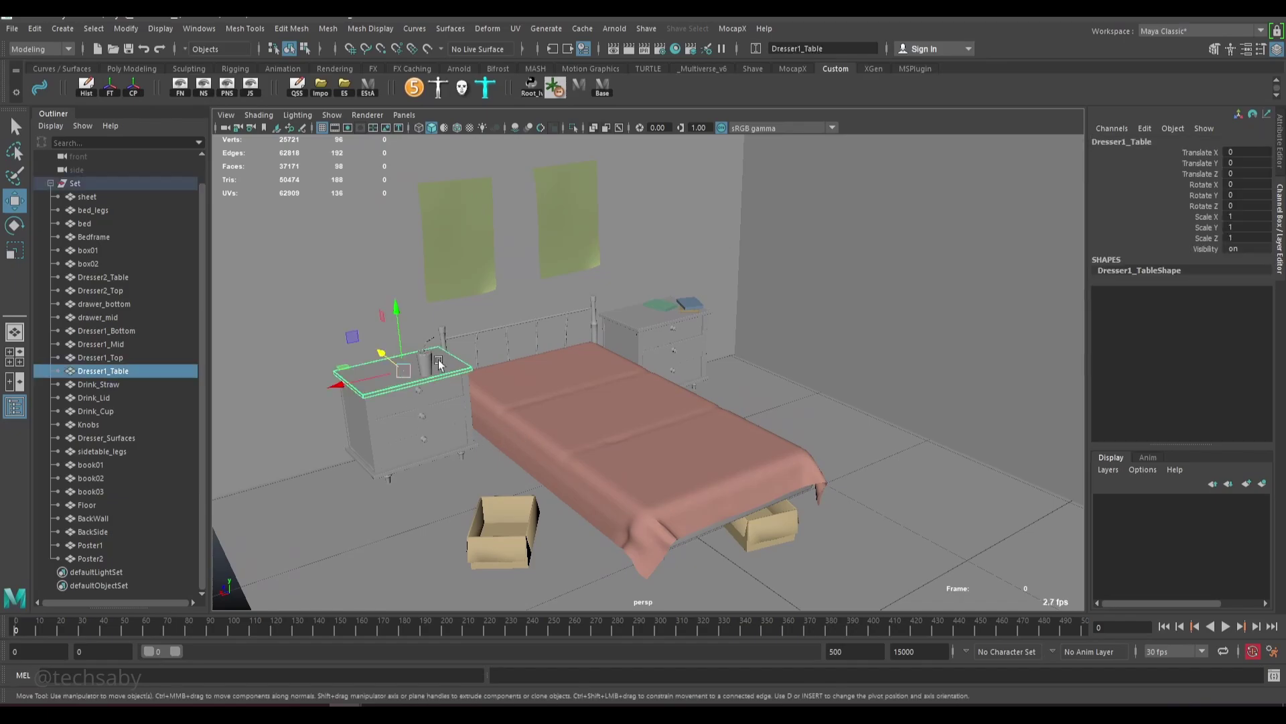
{"action": "left_click", "coordinate": [647, 320]}
{"action": "left_click", "coordinate": [802, 522]}
{"action": "left_click", "coordinate": [515, 520]}
{"action": "left_click", "coordinate": [436, 253]}
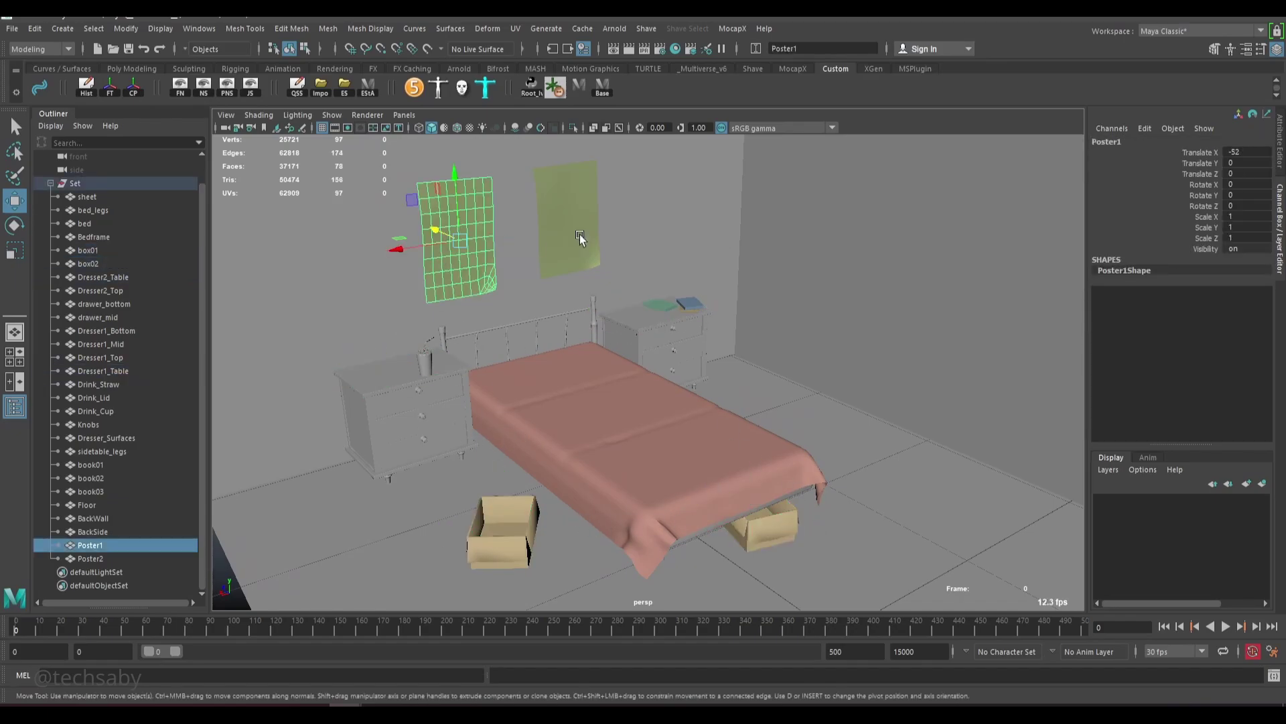
{"action": "left_click", "coordinate": [820, 225]}
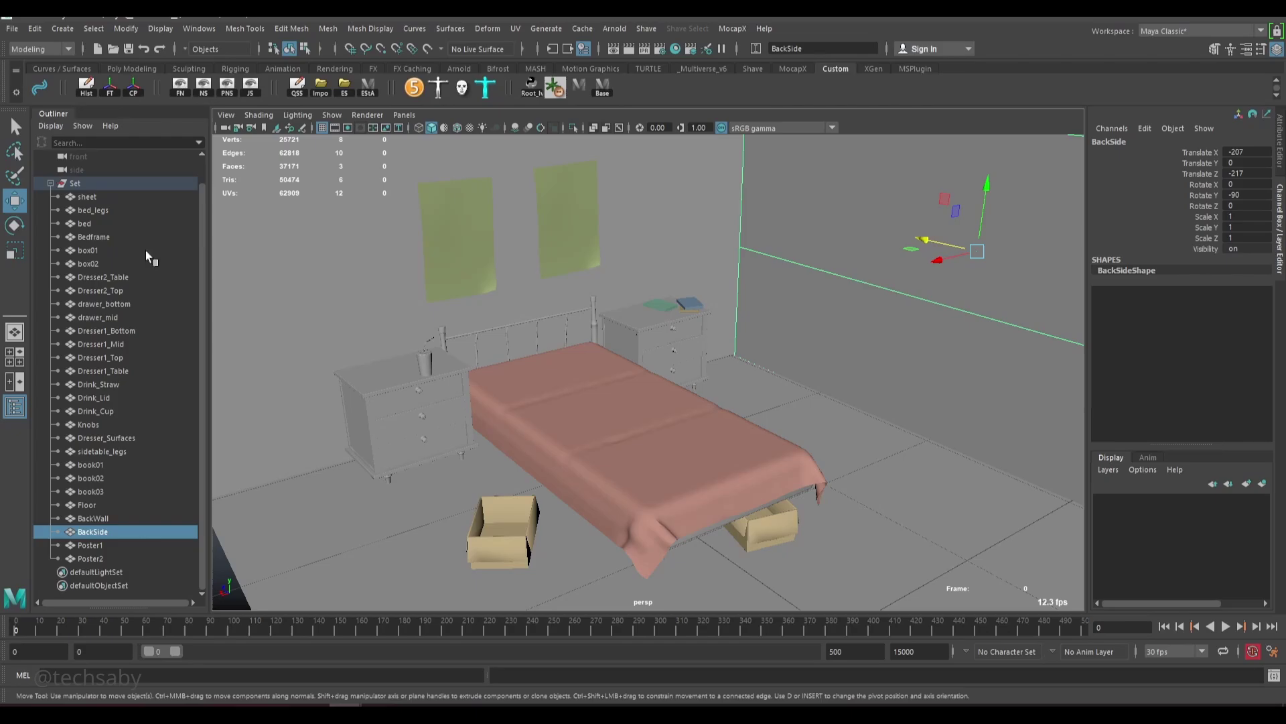
- Export all meshes of the Set group, from sheet to Poster2, as Room_Sample.fbx, replacing the existing file
{"action": "left_click", "coordinate": [118, 201]}
{"action": "left_click", "coordinate": [116, 559], "text": "shift"}
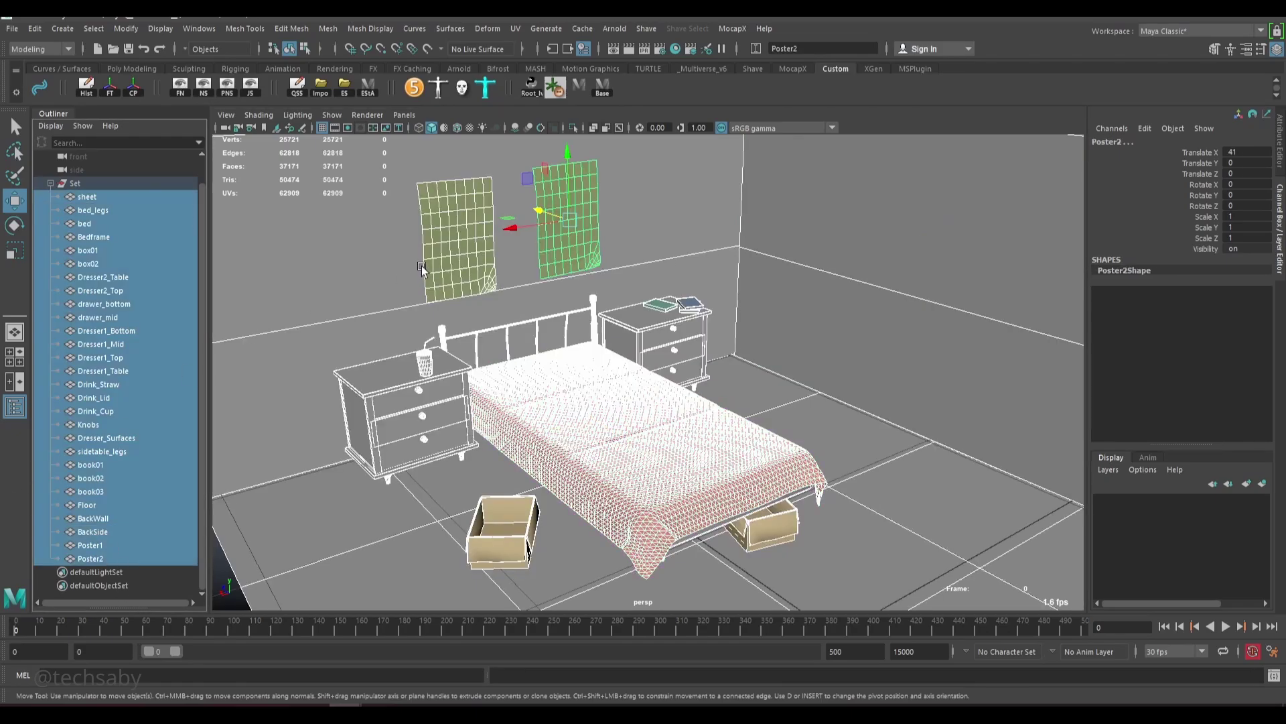
{"action": "left_click", "coordinate": [12, 28]}
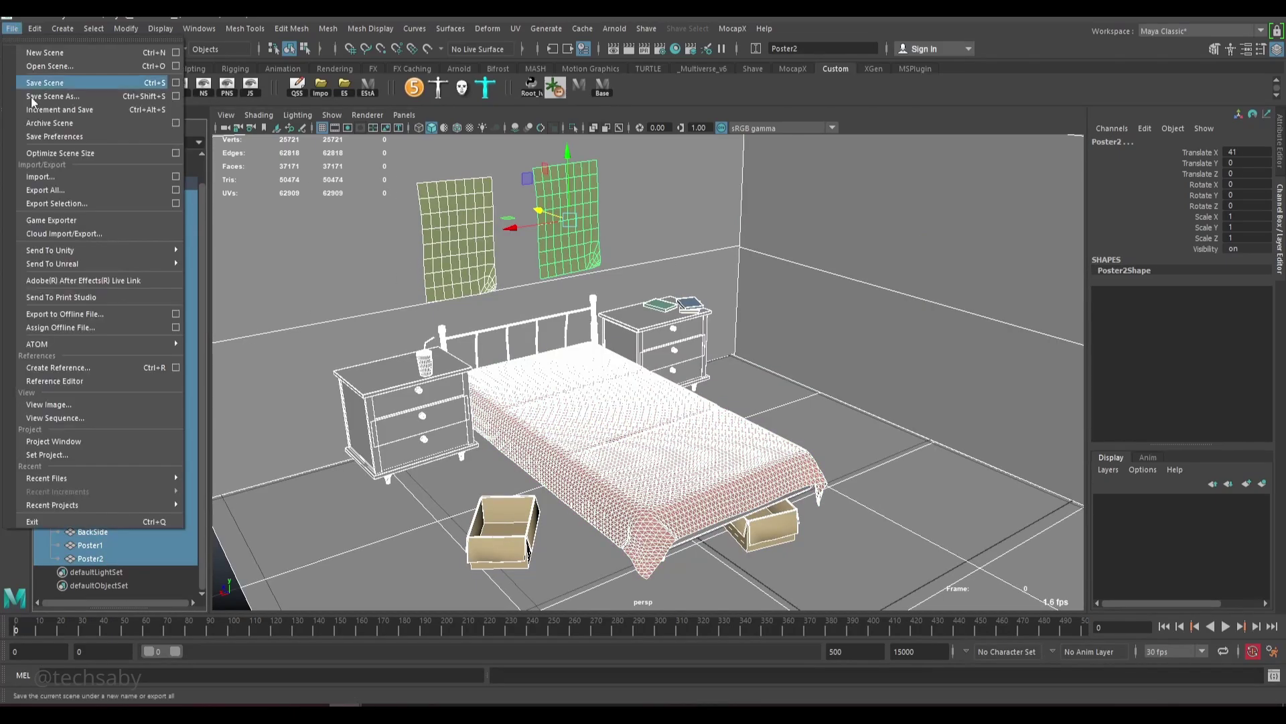
{"action": "left_click", "coordinate": [72, 203]}
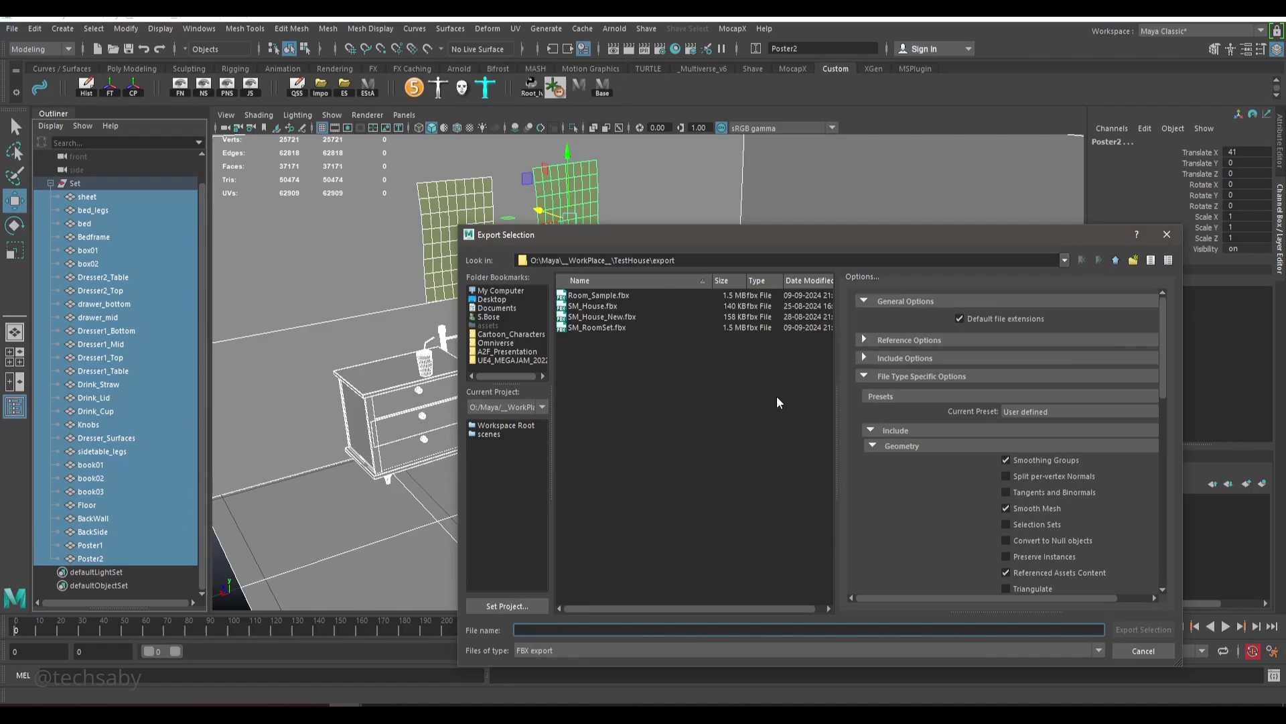
{"action": "double_click", "coordinate": [598, 295]}
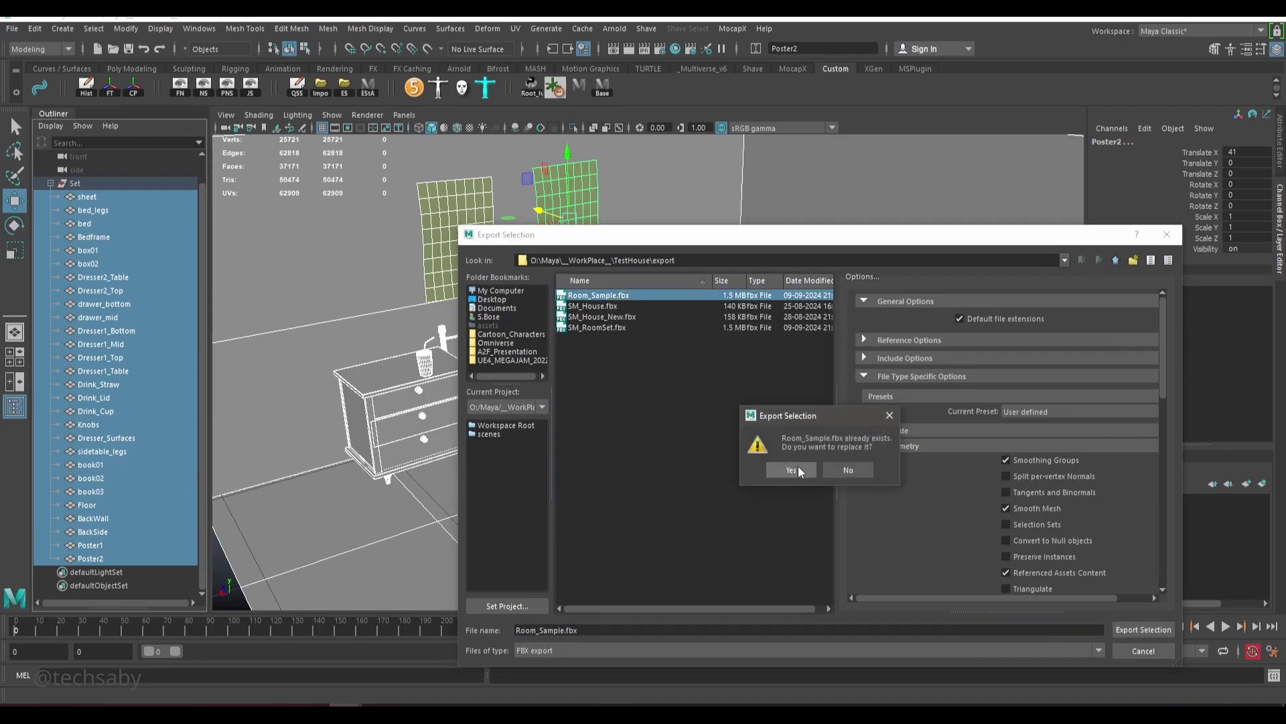
{"action": "left_click", "coordinate": [798, 469]}
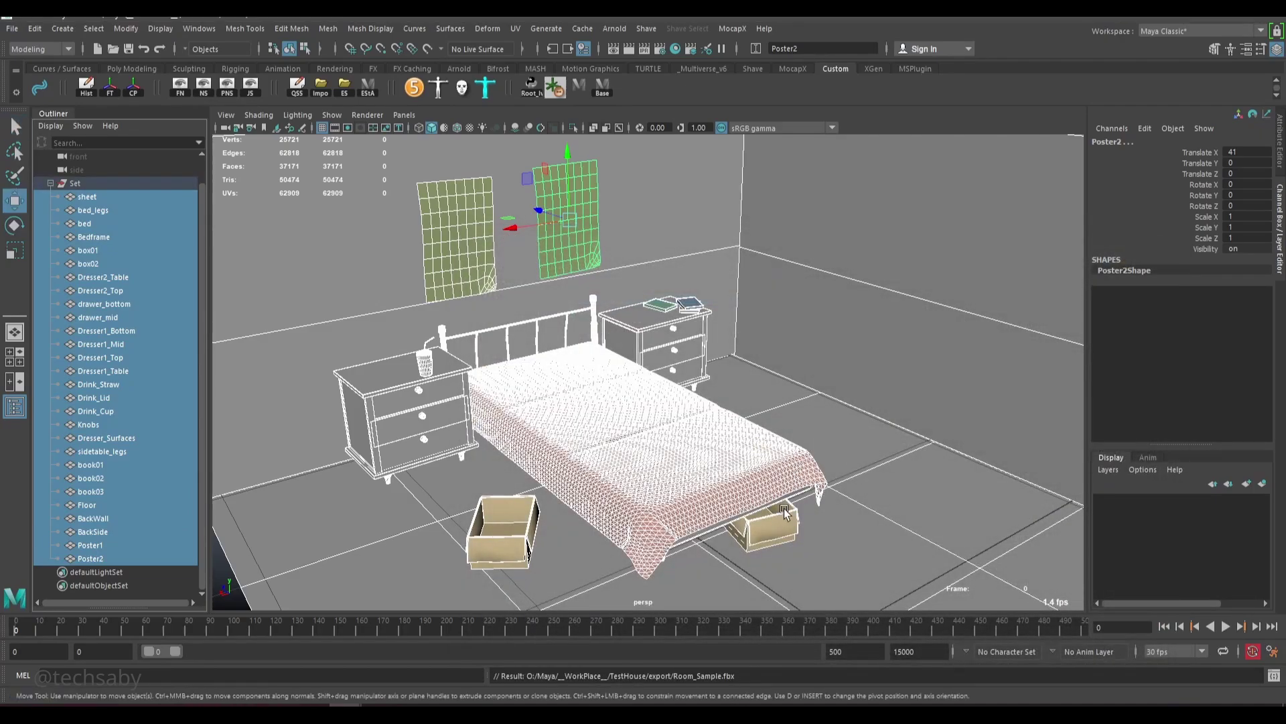
- Review the FBX export preset's geometry and animation settings for exporting the selection, leaving them as they are
{"action": "middle_click_drag", "start_coordinate": [1002, 437], "coordinate": [965, 443], "text": "alt"}
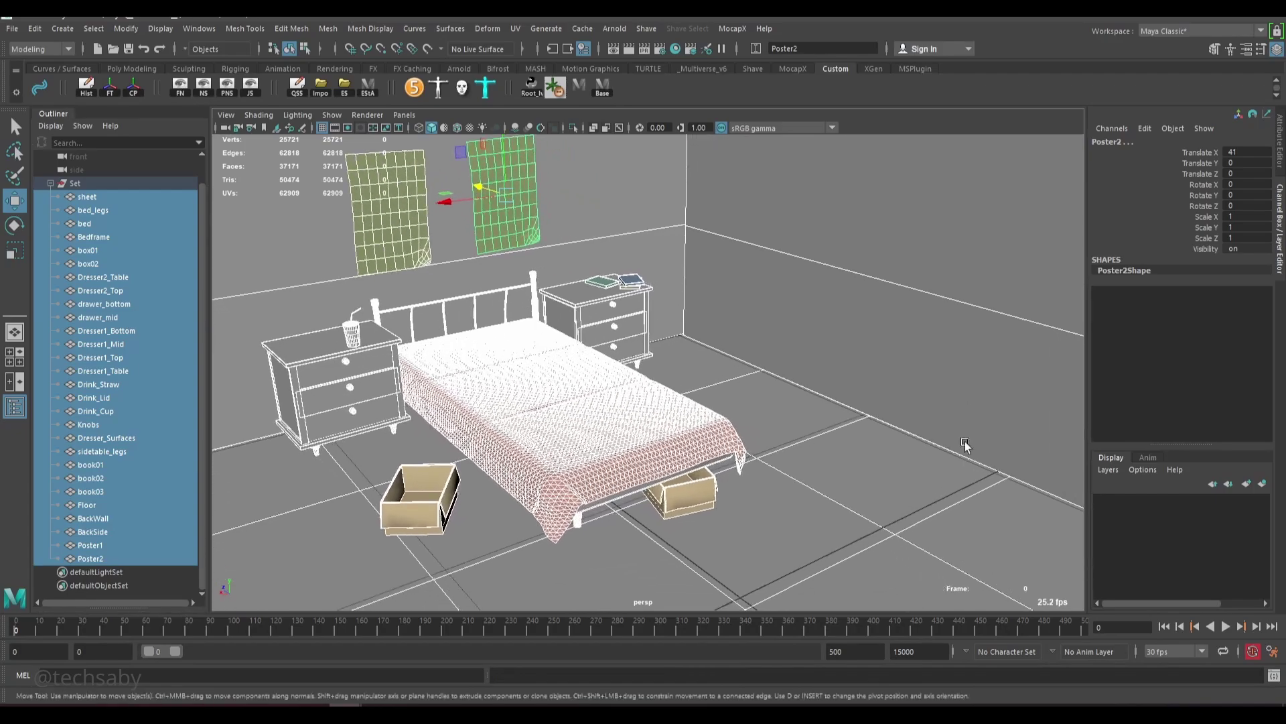
{"action": "left_click", "coordinate": [12, 28]}
{"action": "left_click", "coordinate": [175, 204]}
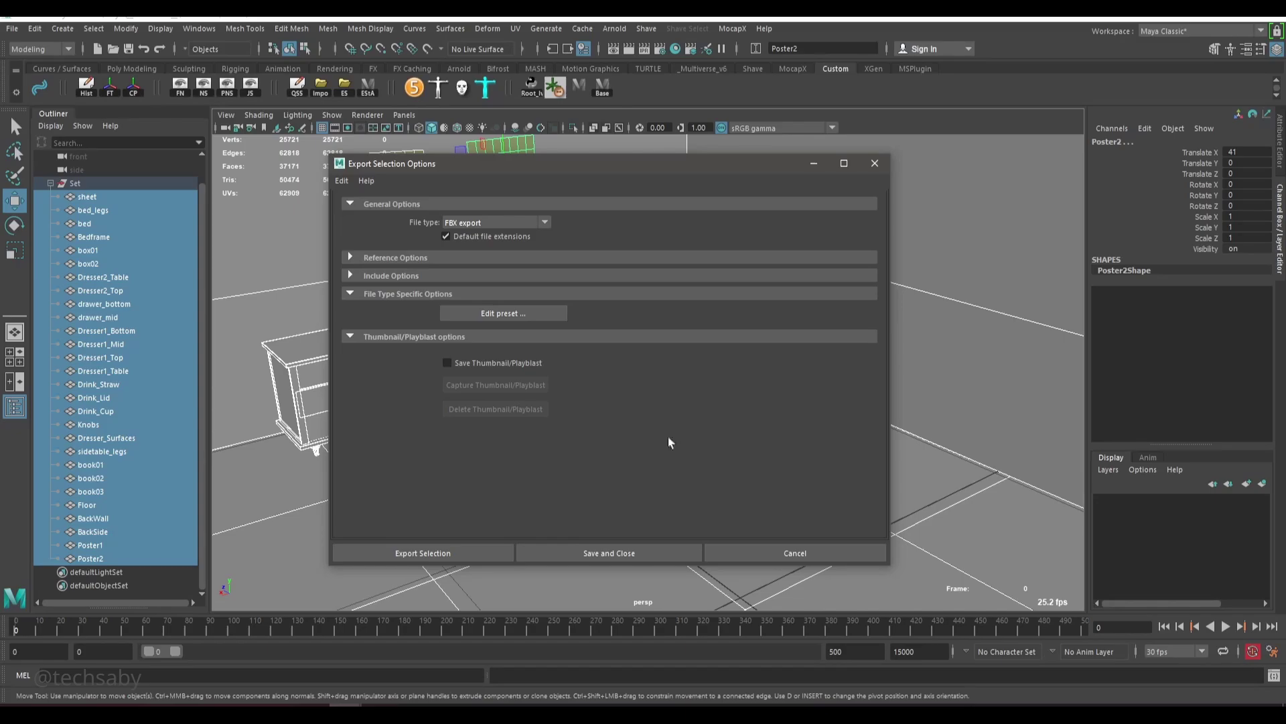
{"action": "left_click", "coordinate": [503, 313]}
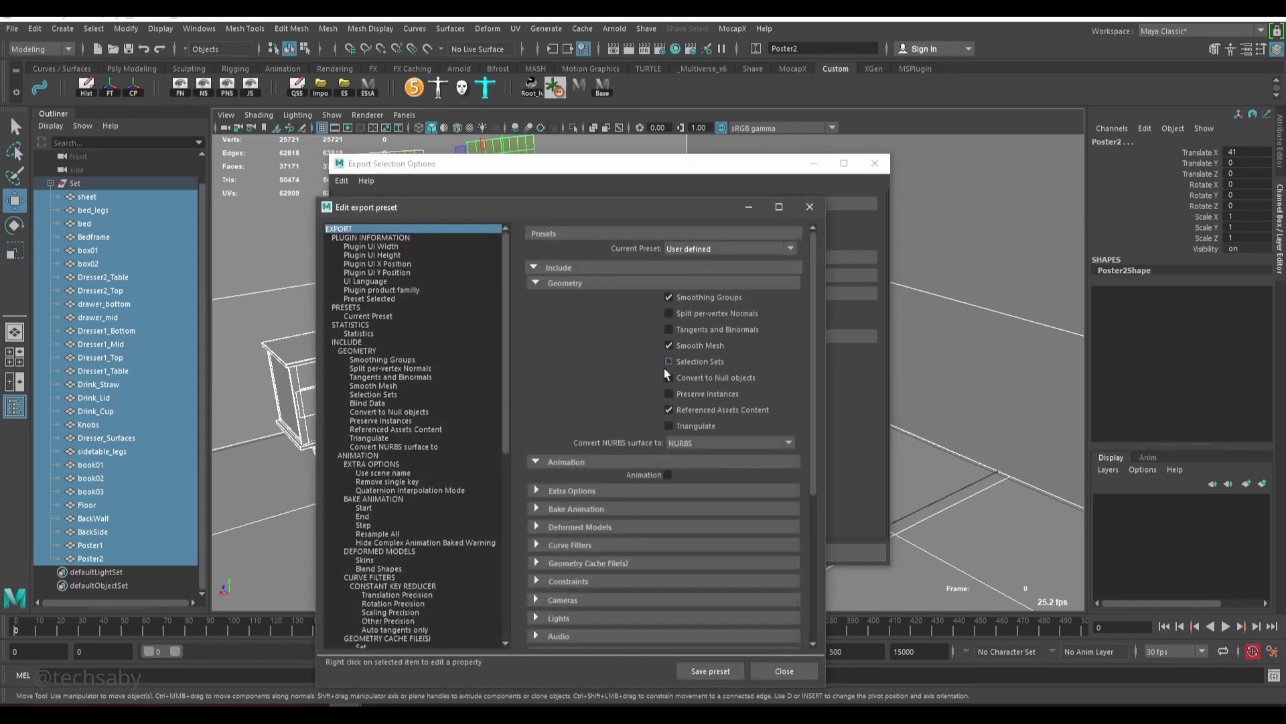
{"action": "mouse_move", "coordinate": [816, 334]}
{"action": "left_mouse_down"}
{"action": "mouse_move", "coordinate": [807, 555]}
{"action": "mouse_move", "coordinate": [790, 416]}
{"action": "mouse_move", "coordinate": [804, 324]}
{"action": "left_mouse_up"}
{"action": "left_click", "coordinate": [782, 670]}
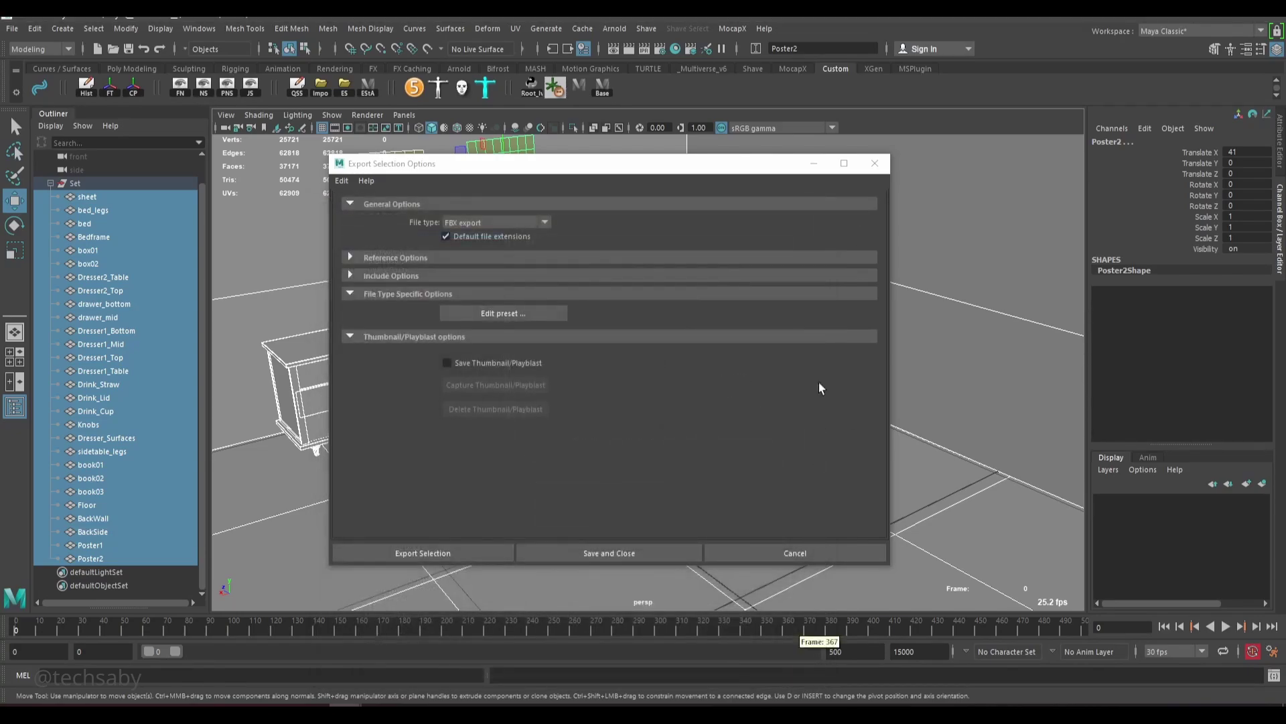
{"action": "left_click", "coordinate": [824, 559]}
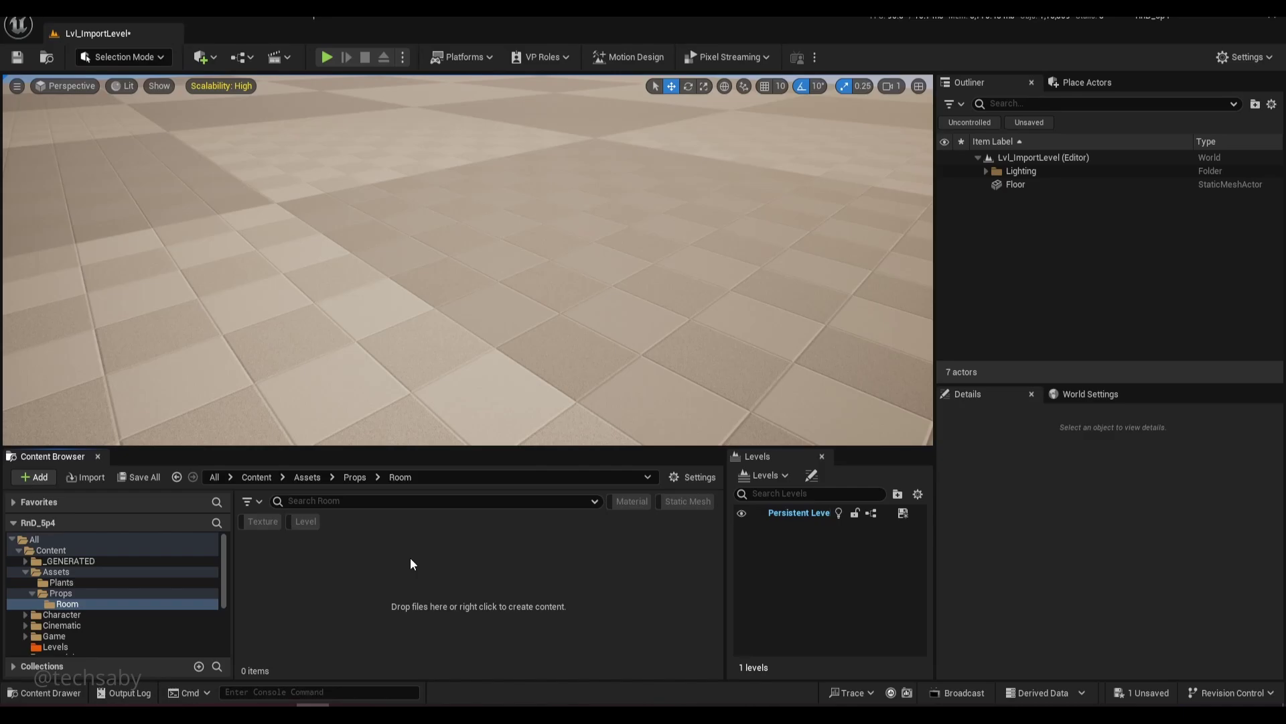
- Switch to Unreal Engine and import all meshes from Room_Sample.fbx into the Room folder, keeping the shown FBX import options
{"action": "left_click", "coordinate": [90, 480]}
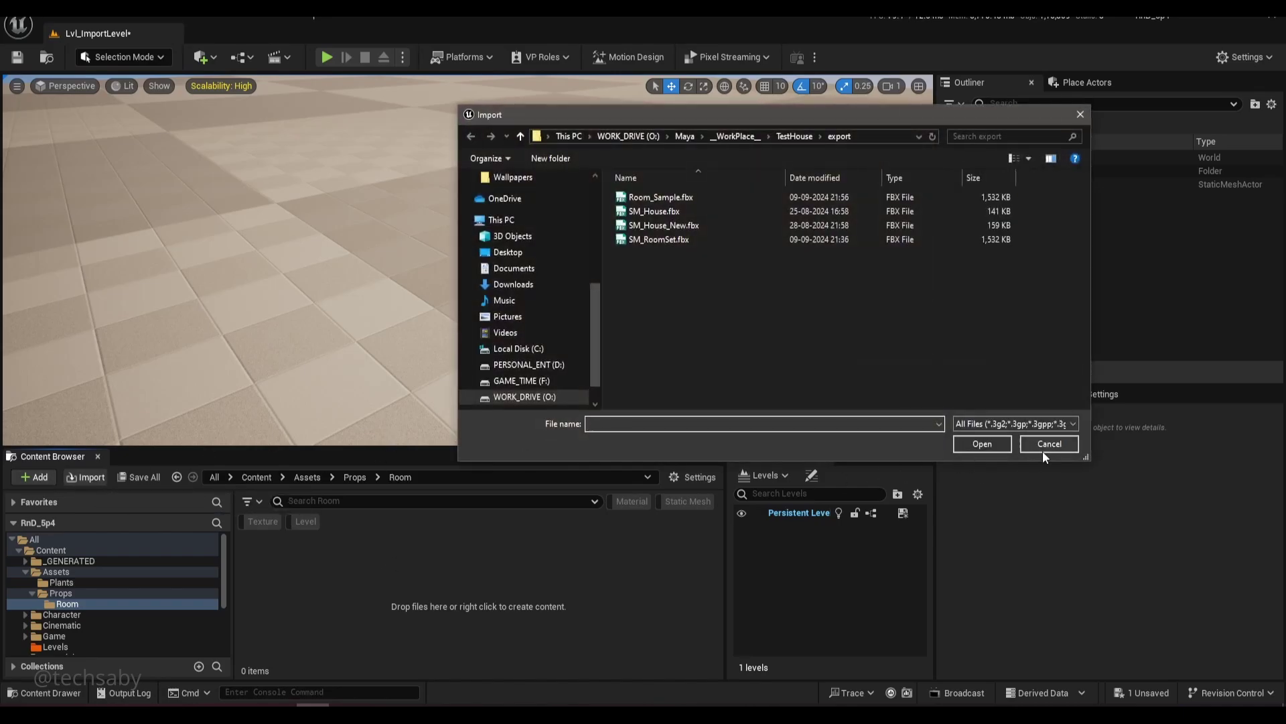
{"action": "left_click", "coordinate": [1045, 445]}
{"action": "right_click", "coordinate": [385, 620]}
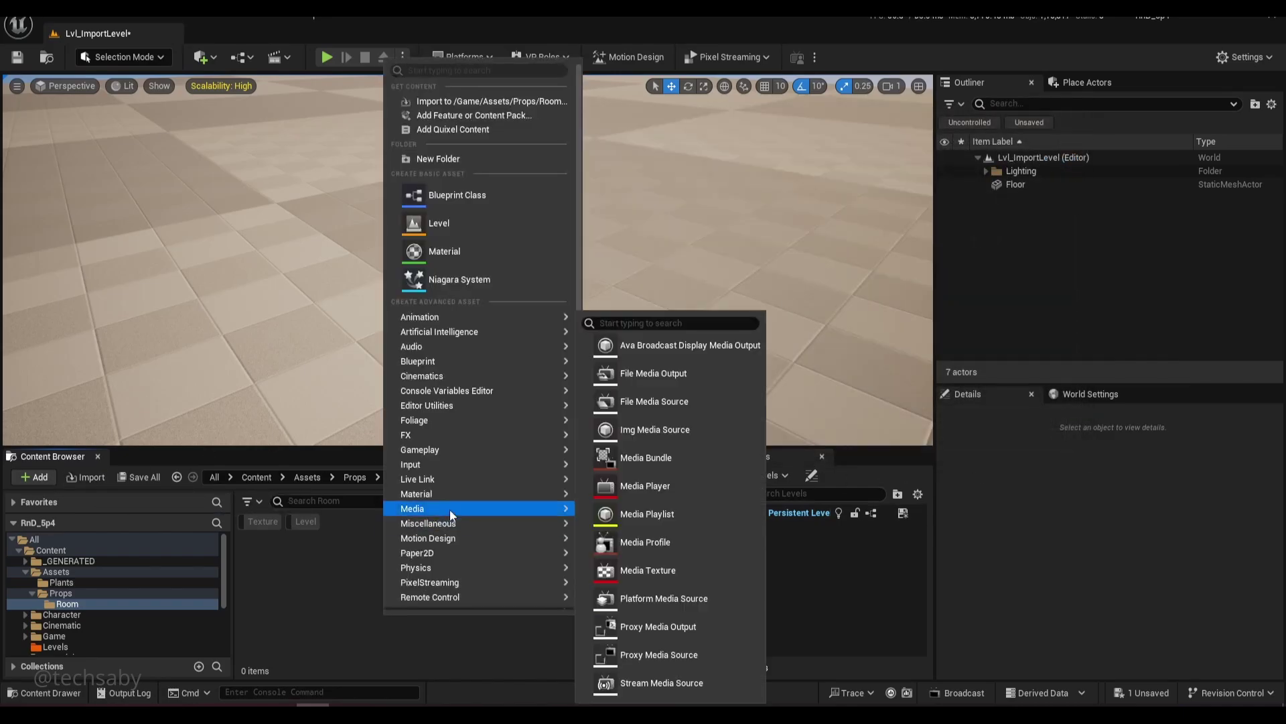
{"action": "left_click", "coordinate": [434, 101]}
{"action": "double_click", "coordinate": [658, 198]}
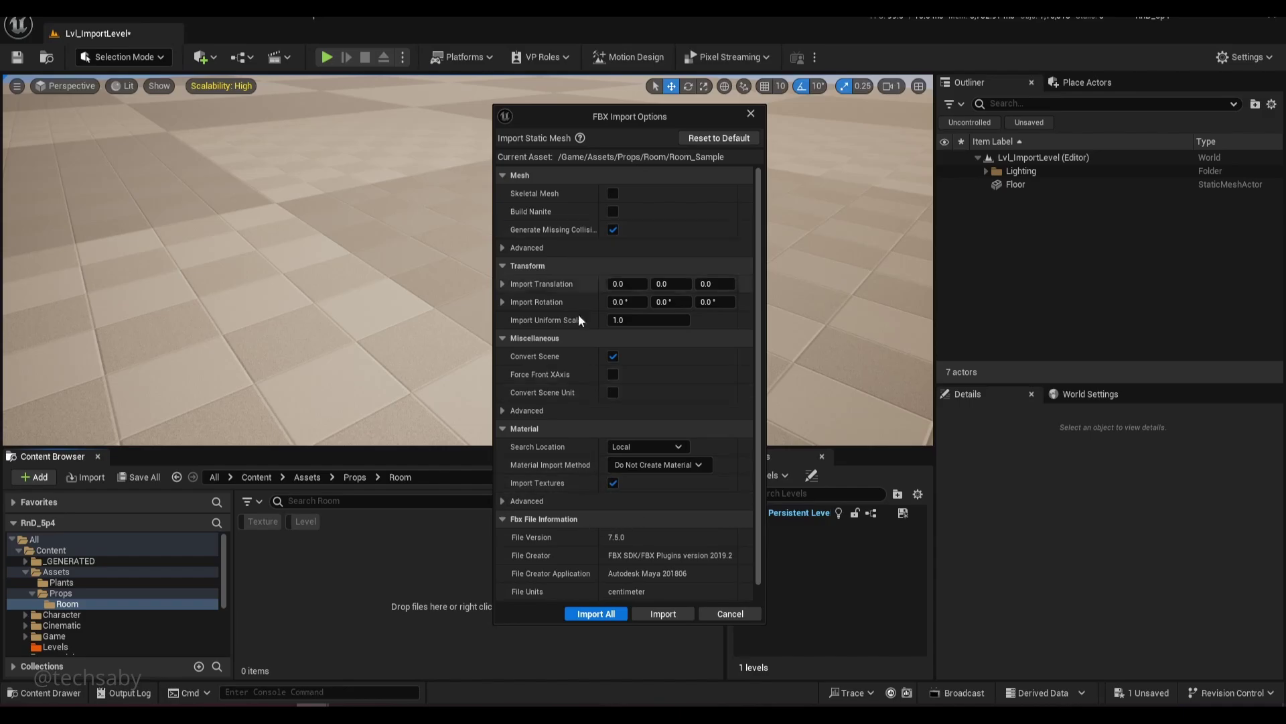
{"action": "left_click", "coordinate": [595, 614]}
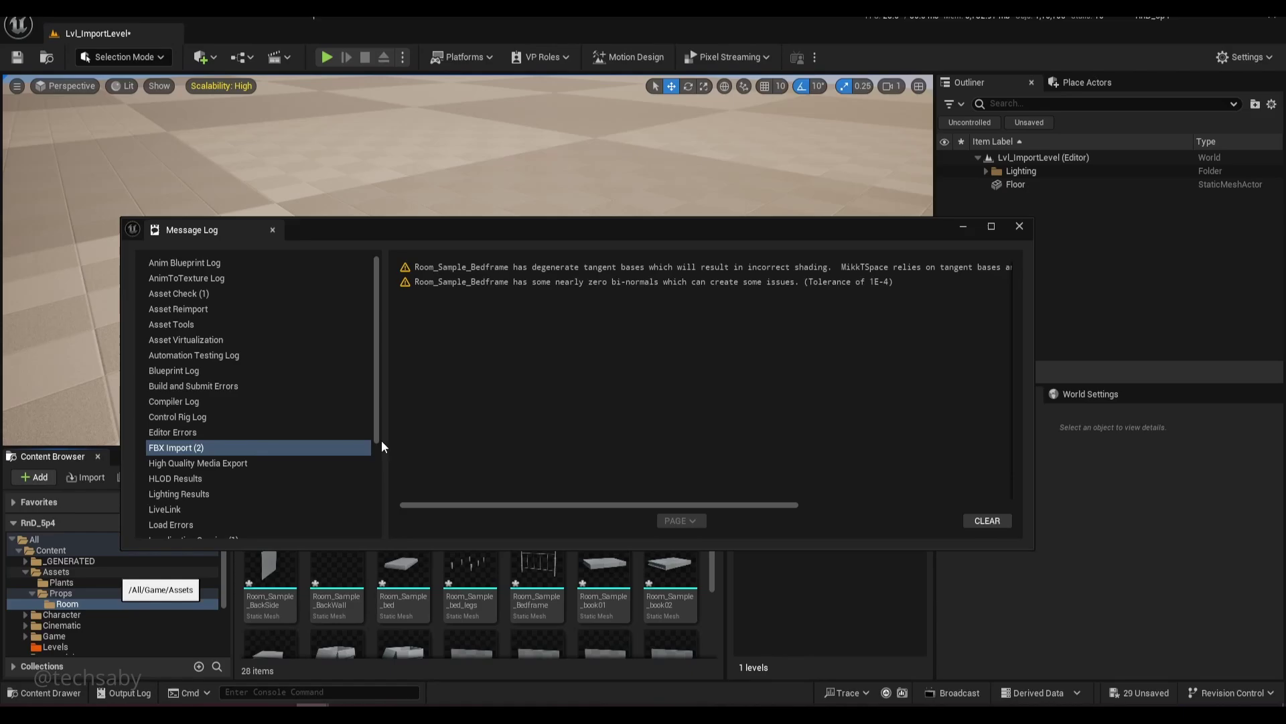
{"action": "left_click", "coordinate": [1017, 227]}
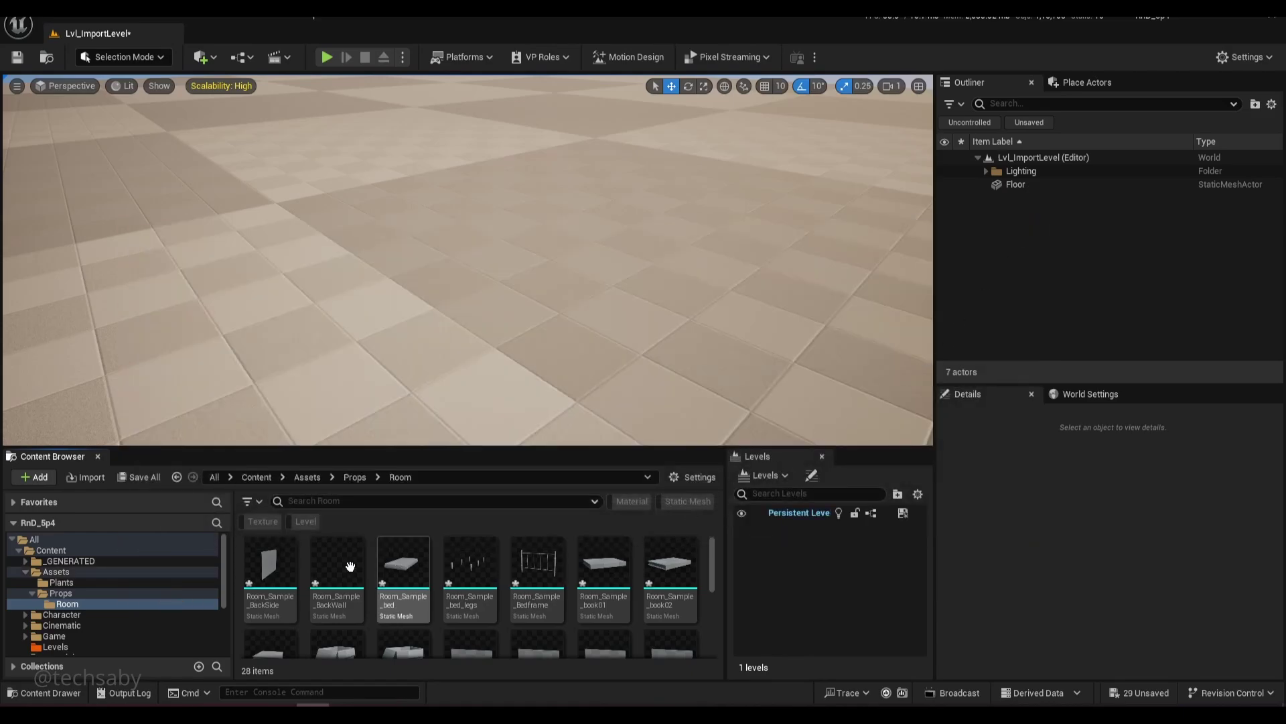
- Place all imported Room_Sample static meshes together in the level on the floor
{"action": "left_click", "coordinate": [268, 566]}
{"action": "key", "text": "ctrl+a"}
{"action": "scroll", "coordinate": [580, 577], "scroll_direction": "down", "scroll_amount": 3}
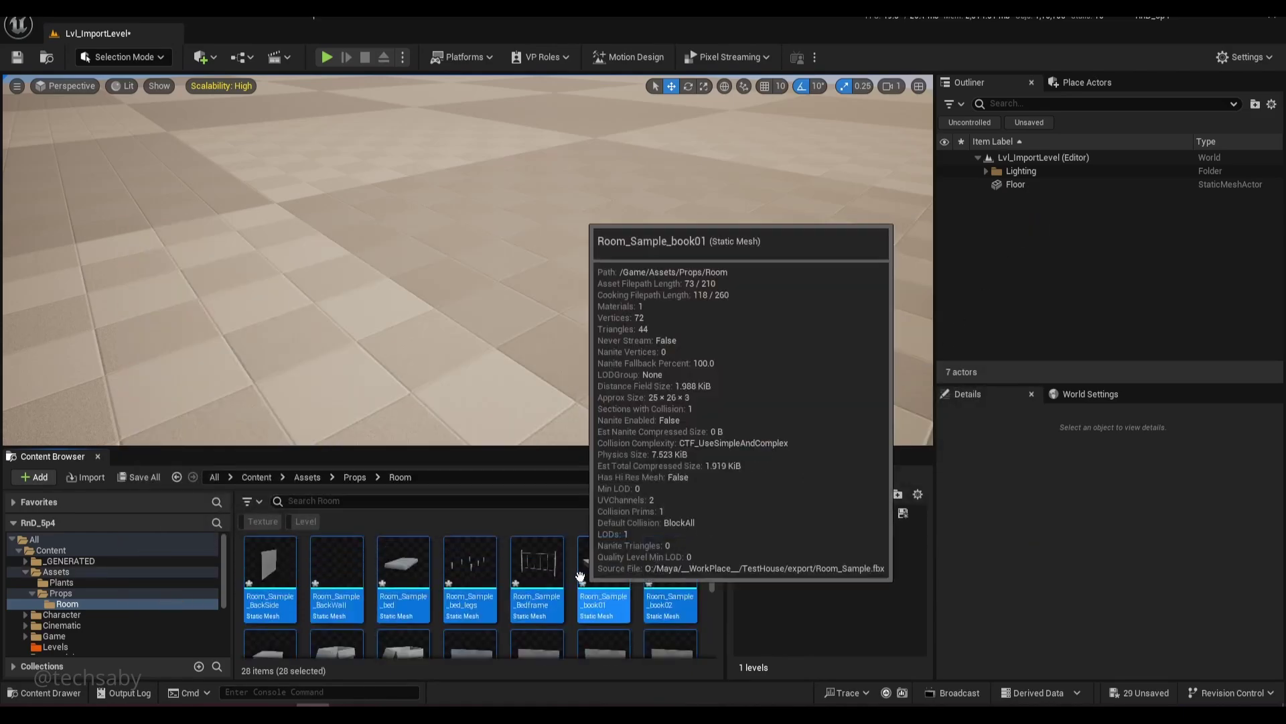
{"action": "scroll", "coordinate": [581, 576], "scroll_direction": "up", "scroll_amount": 3}
{"action": "left_click_drag", "start_coordinate": [269, 569], "coordinate": [516, 249]}
{"action": "scroll", "coordinate": [703, 329], "scroll_direction": "up", "scroll_amount": 2}
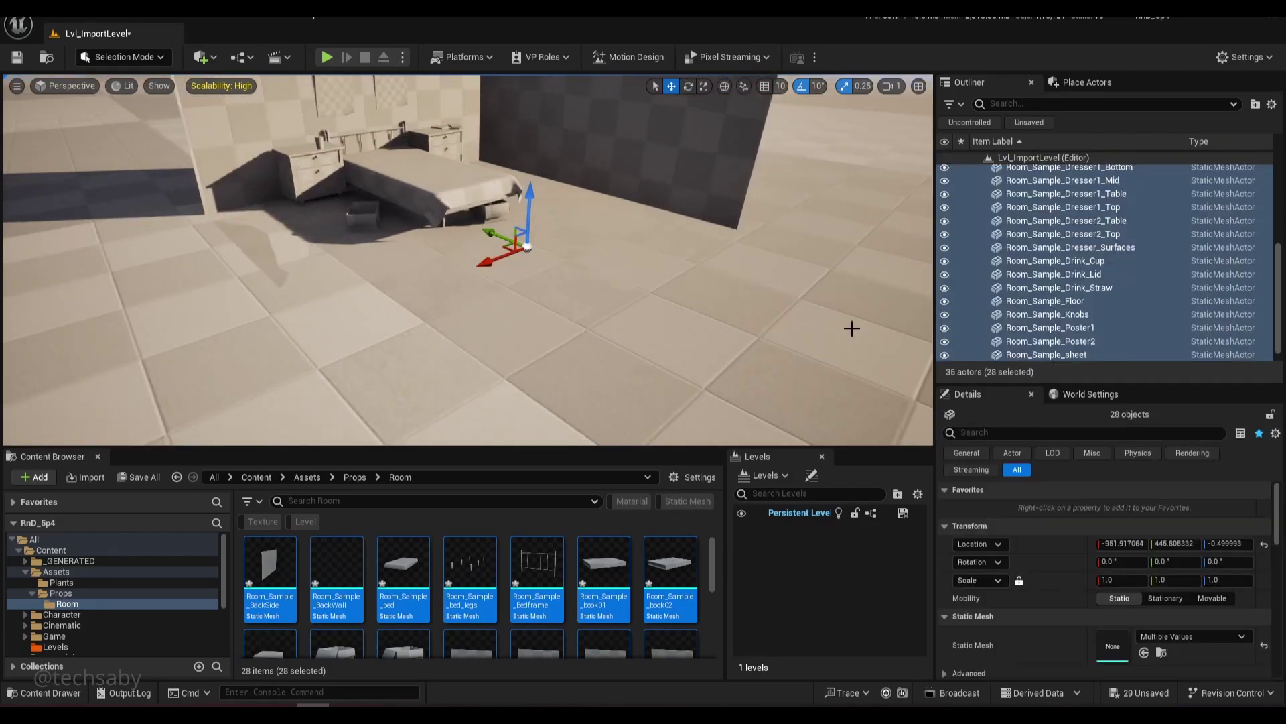
- Check the pivot positions of placed room actors, including Drink_Lid, Knobs, sheet, Drink_Cup and Dresser1_Top
{"action": "left_click", "coordinate": [1047, 238]}
{"action": "left_click", "coordinate": [1052, 276]}
{"action": "left_click", "coordinate": [1049, 316]}
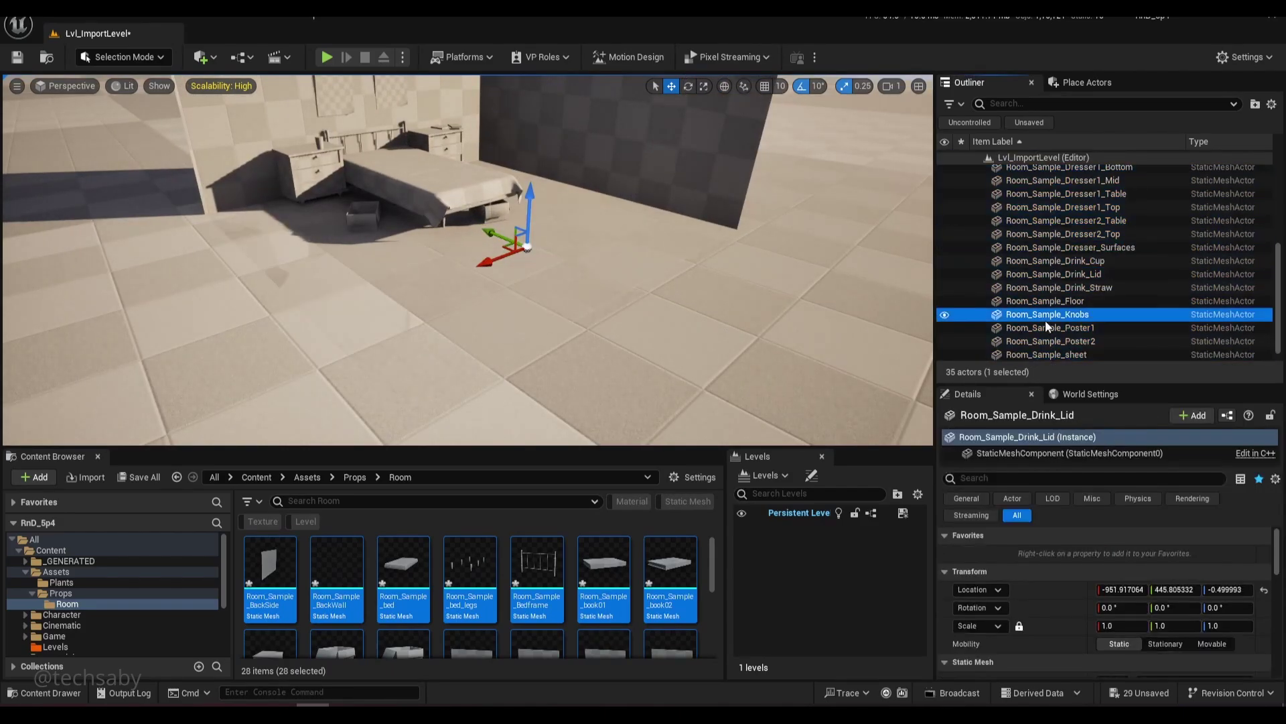
{"action": "left_click", "coordinate": [1054, 355]}
{"action": "left_click", "coordinate": [1059, 276]}
{"action": "right_click_drag", "start_coordinate": [737, 281], "coordinate": [710, 274]}
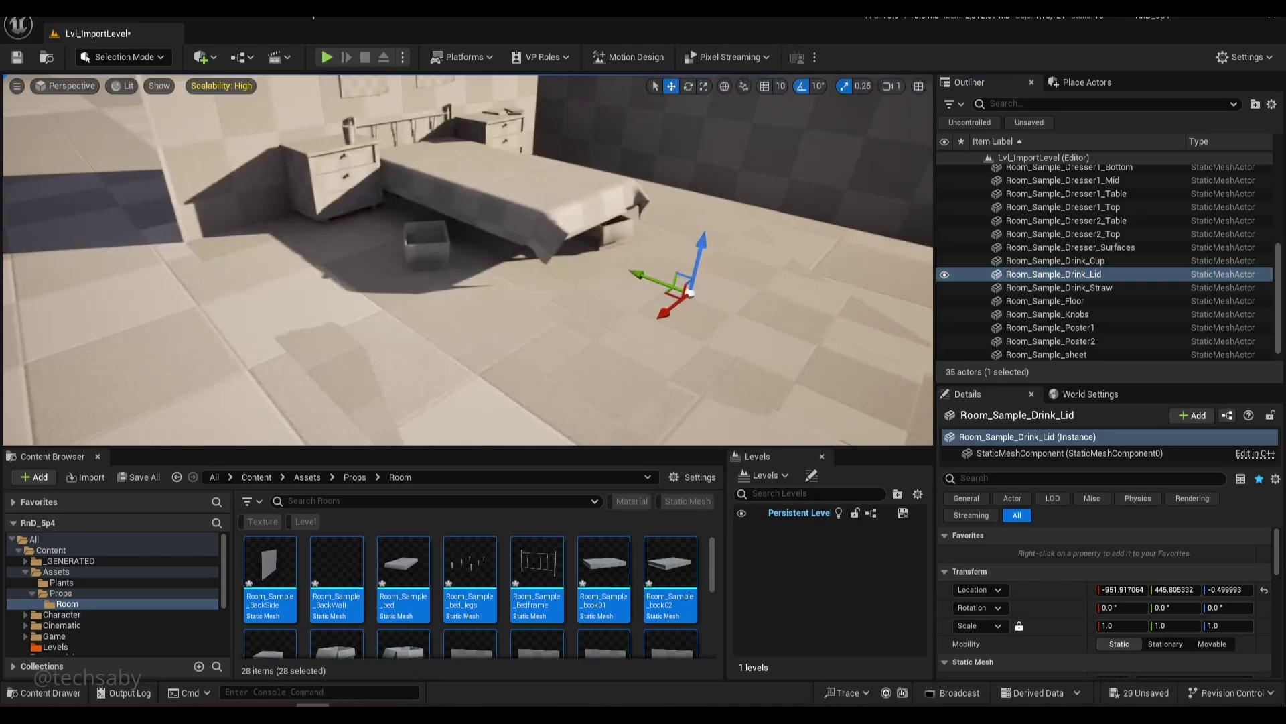
{"action": "left_click", "coordinate": [1073, 315]}
{"action": "left_click", "coordinate": [1062, 261]}
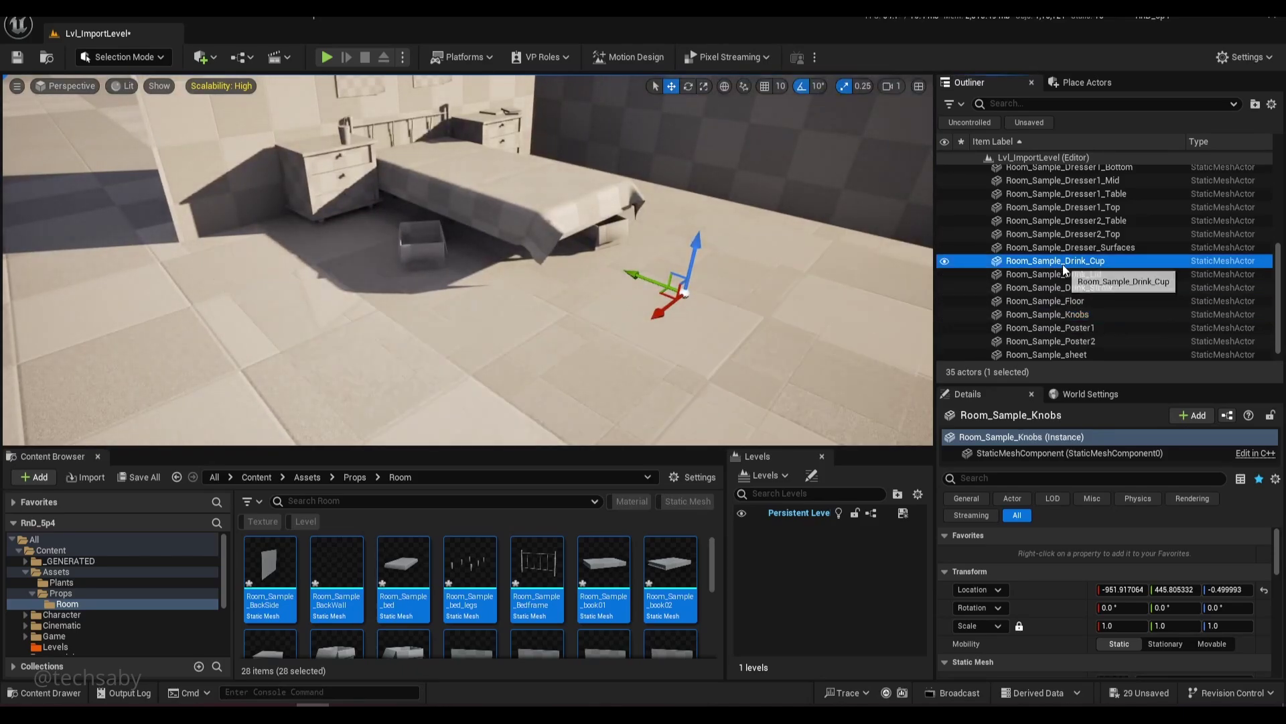
{"action": "left_click", "coordinate": [1058, 209]}
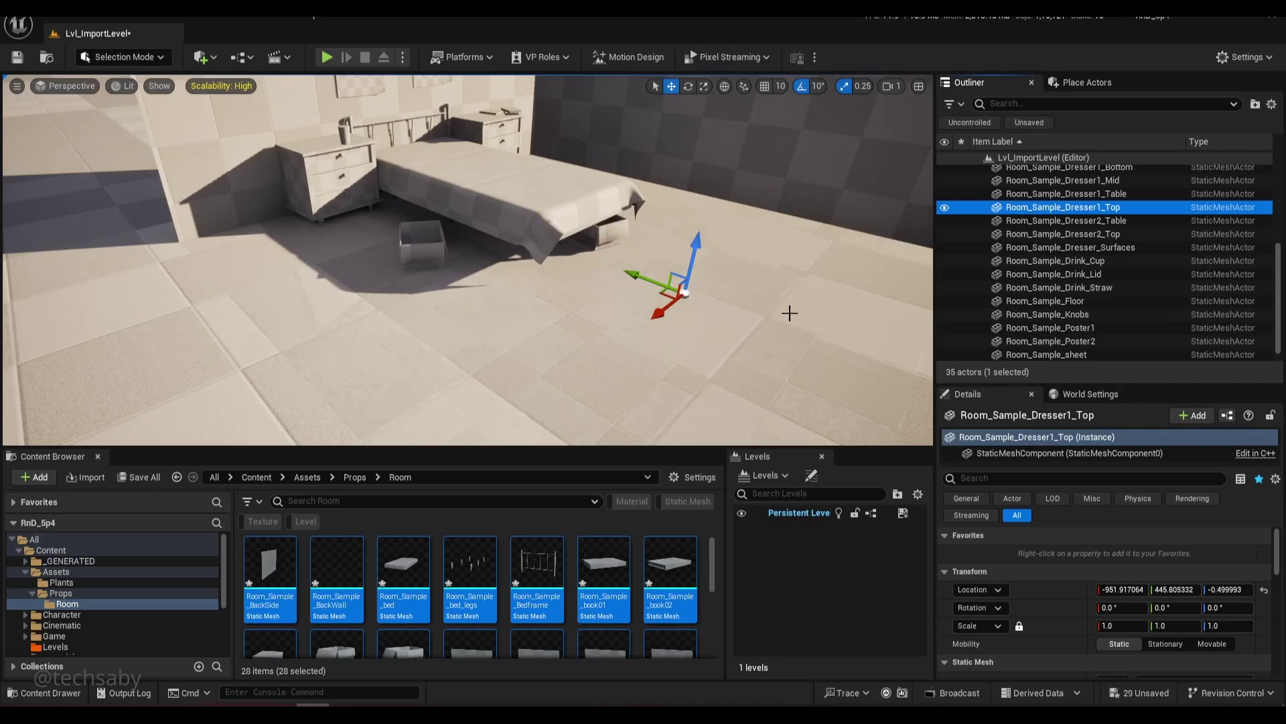
- Inspect the placed room up close and check the pivots of the box02 and BackSide actors
{"action": "scroll", "coordinate": [1096, 301], "scroll_direction": "up", "scroll_amount": 3}
{"action": "key", "text": "w"}
{"action": "right_click_drag", "start_coordinate": [682, 269], "coordinate": [675, 261]}
{"action": "key", "text": "s"}
{"action": "key", "text": "s"}
{"action": "right_click_drag", "start_coordinate": [379, 283], "coordinate": [382, 284]}
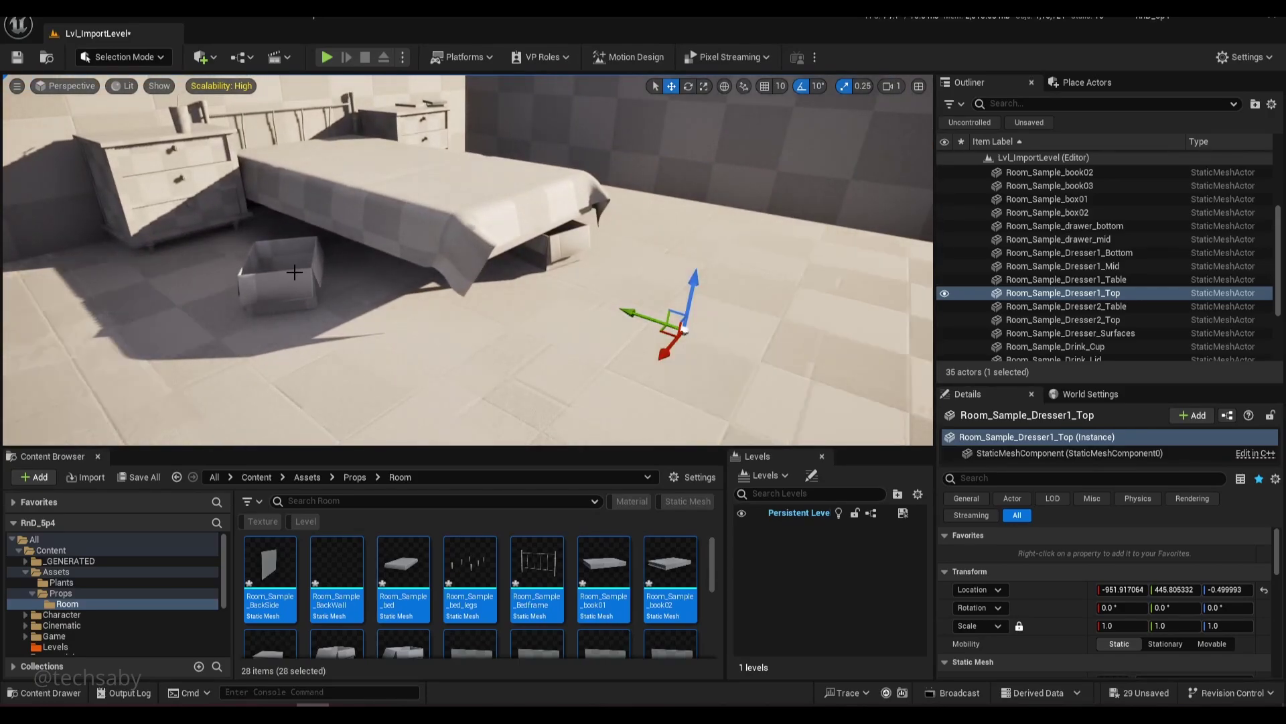
{"action": "left_click", "coordinate": [310, 285]}
{"action": "right_click_drag", "start_coordinate": [310, 285], "coordinate": [318, 285]}
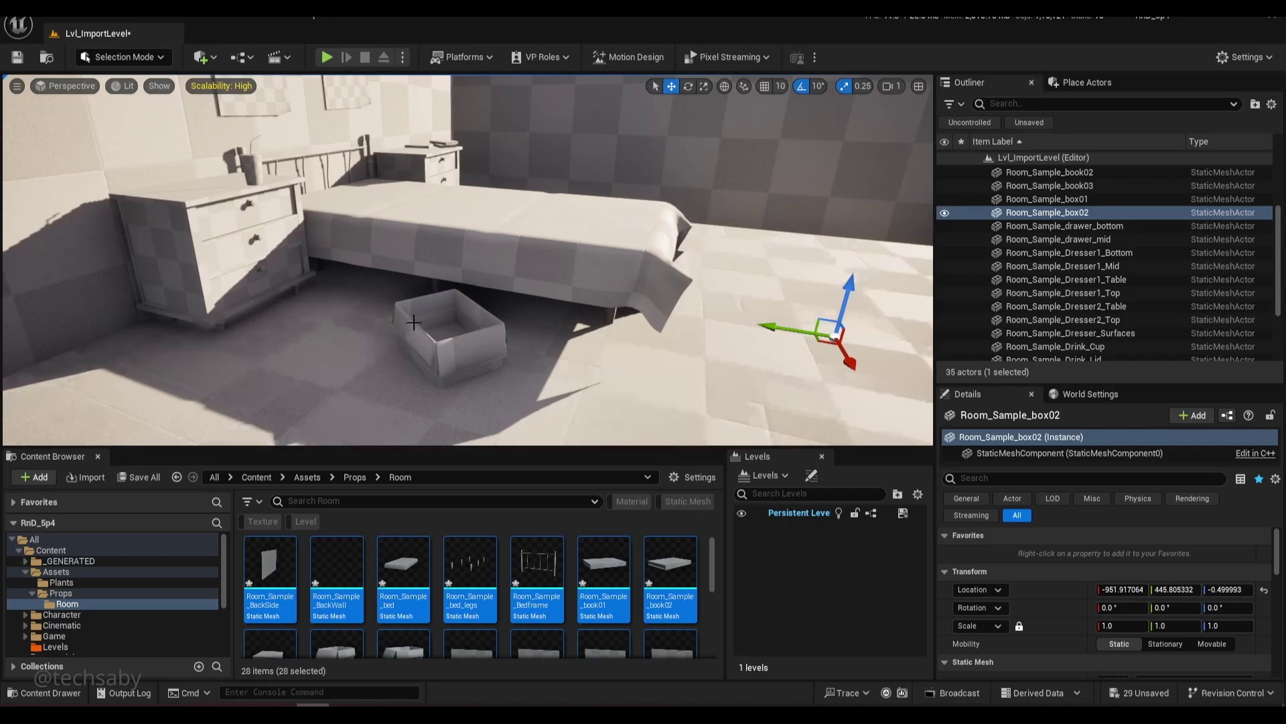
{"action": "scroll", "coordinate": [1011, 297], "scroll_direction": "up", "scroll_amount": 2}
{"action": "scroll", "coordinate": [1011, 292], "scroll_direction": "up", "scroll_amount": 5}
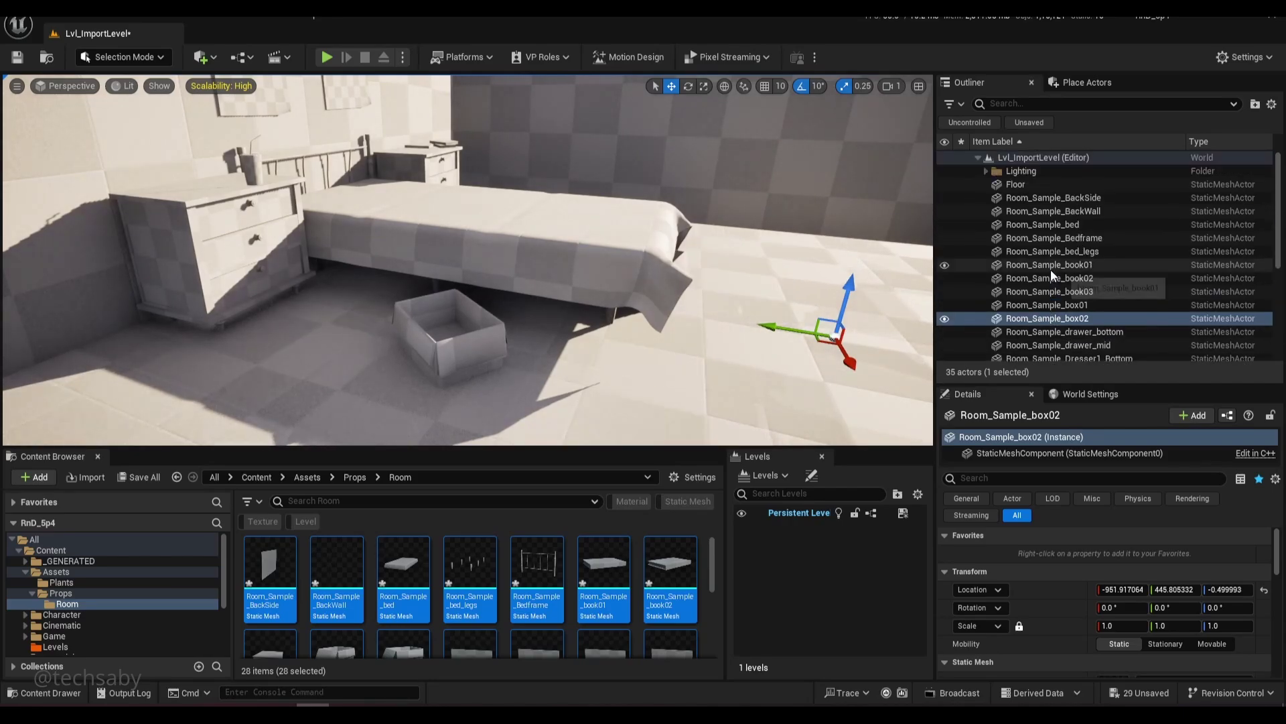
{"action": "left_click", "coordinate": [1039, 197]}
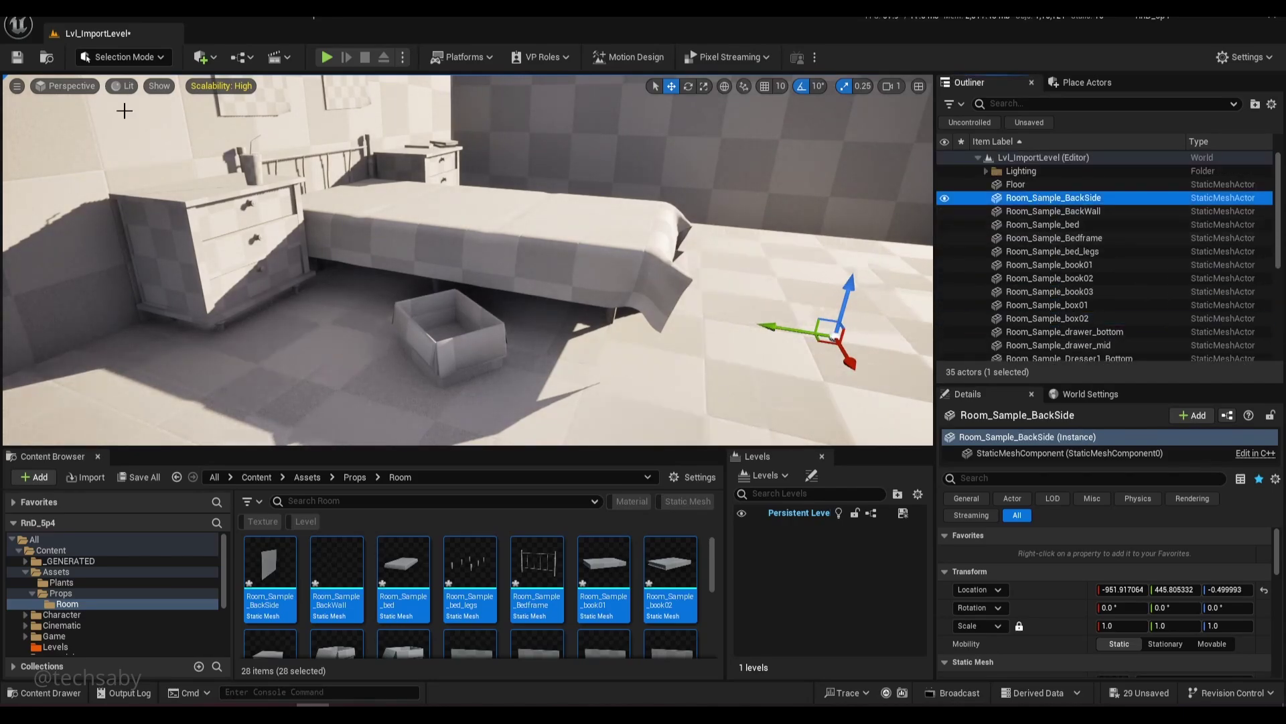
- Try centering the box02 actor's pivot with the Edit Pivot tool in Modeling mode
{"action": "left_click", "coordinate": [124, 57]}
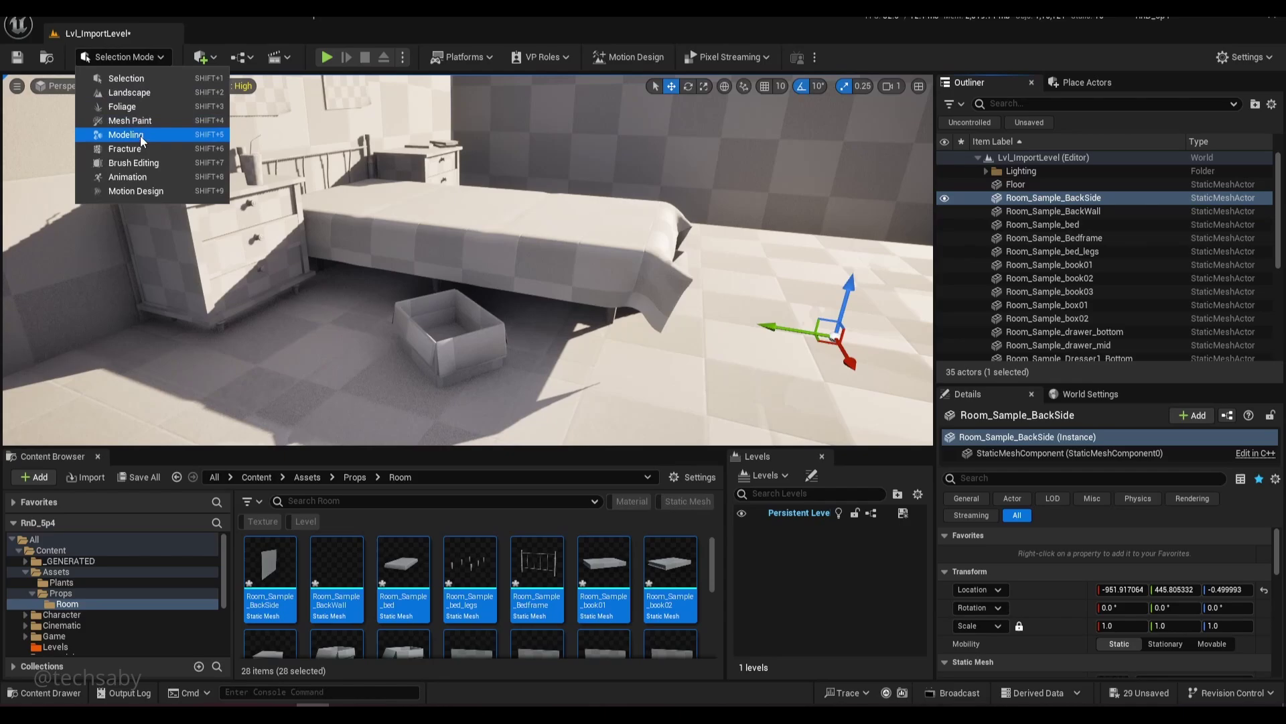
{"action": "left_click", "coordinate": [125, 135]}
{"action": "left_click", "coordinate": [21, 171]}
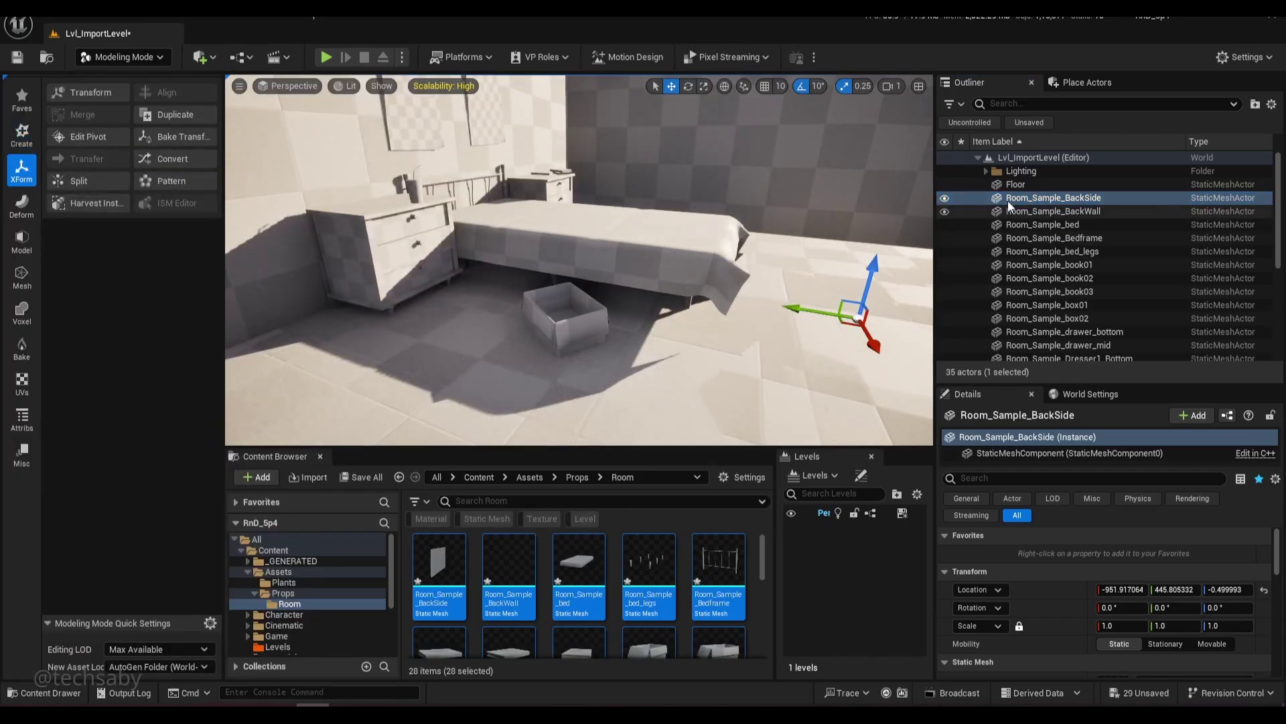
{"action": "left_click", "coordinate": [645, 302]}
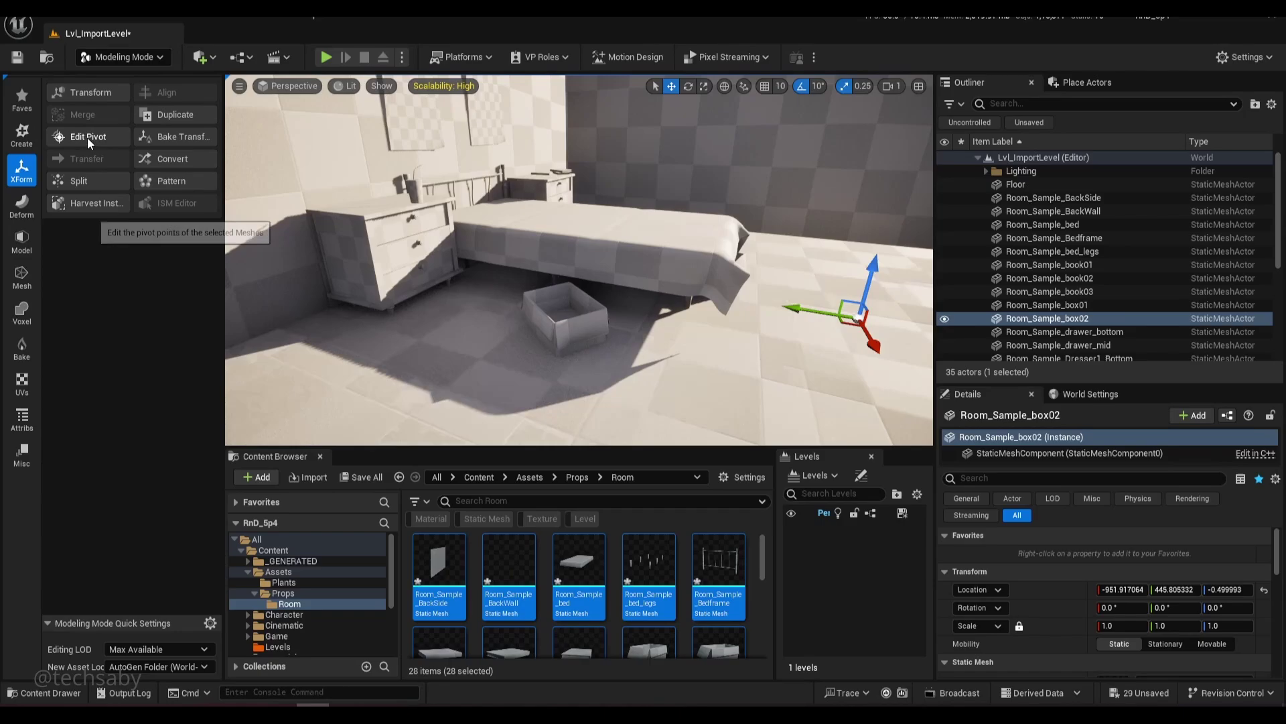
{"action": "left_click", "coordinate": [88, 136]}
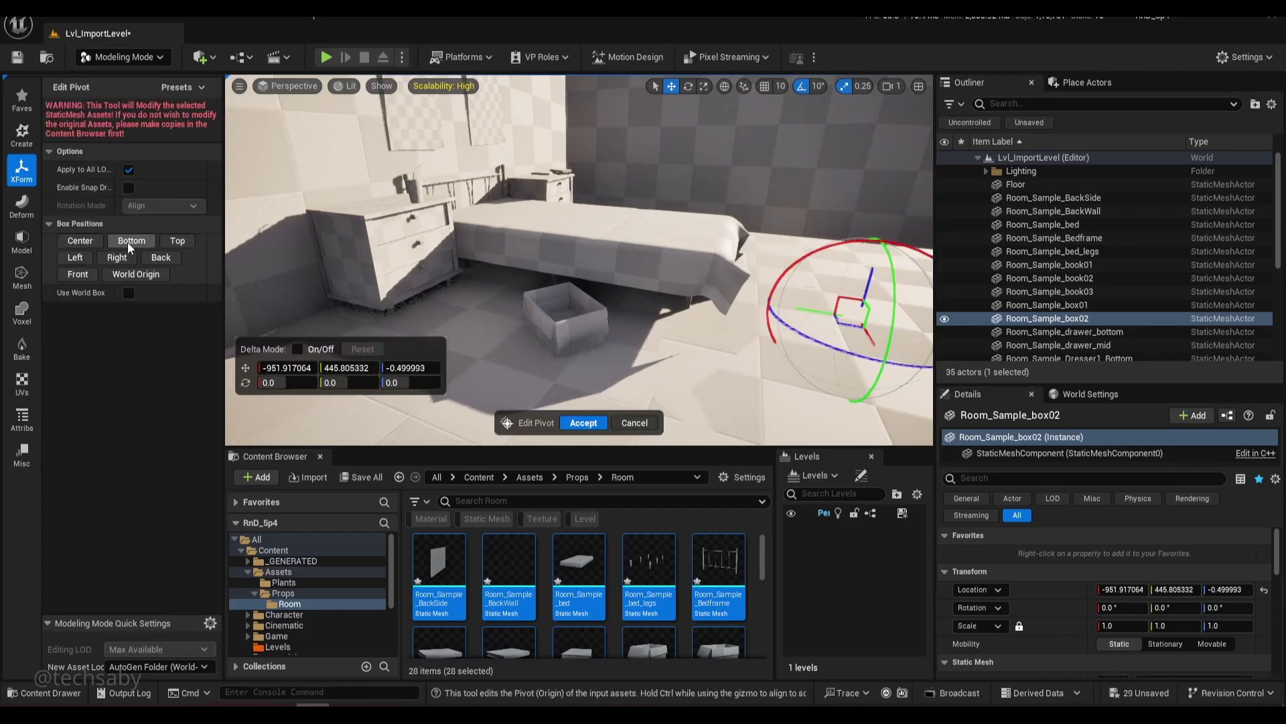
{"action": "left_click", "coordinate": [88, 243]}
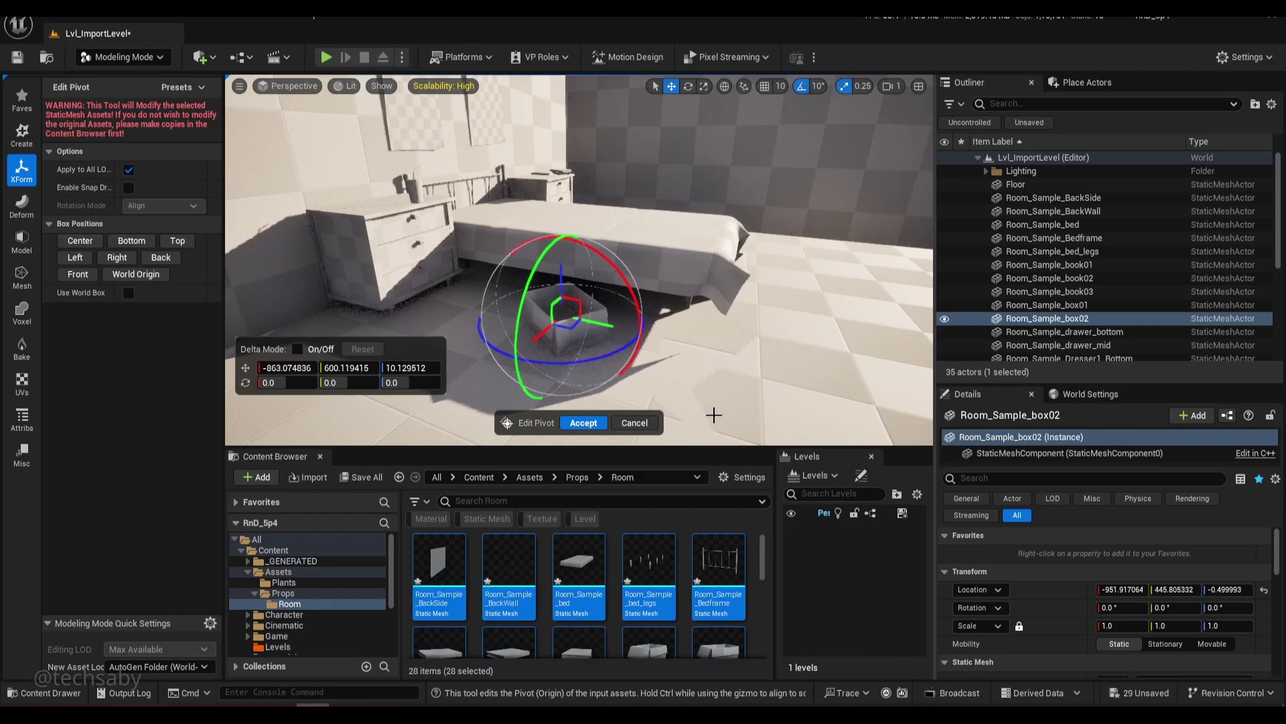
{"action": "left_click", "coordinate": [641, 424]}
- Delete all Room_Sample actors from the level, from BackSide through sidetable_legs, keeping the Floor and Lighting
{"action": "right_click_drag", "start_coordinate": [641, 425], "coordinate": [590, 435]}
{"action": "key", "text": "w"}
{"action": "right_click_drag", "start_coordinate": [655, 324], "coordinate": [703, 302]}
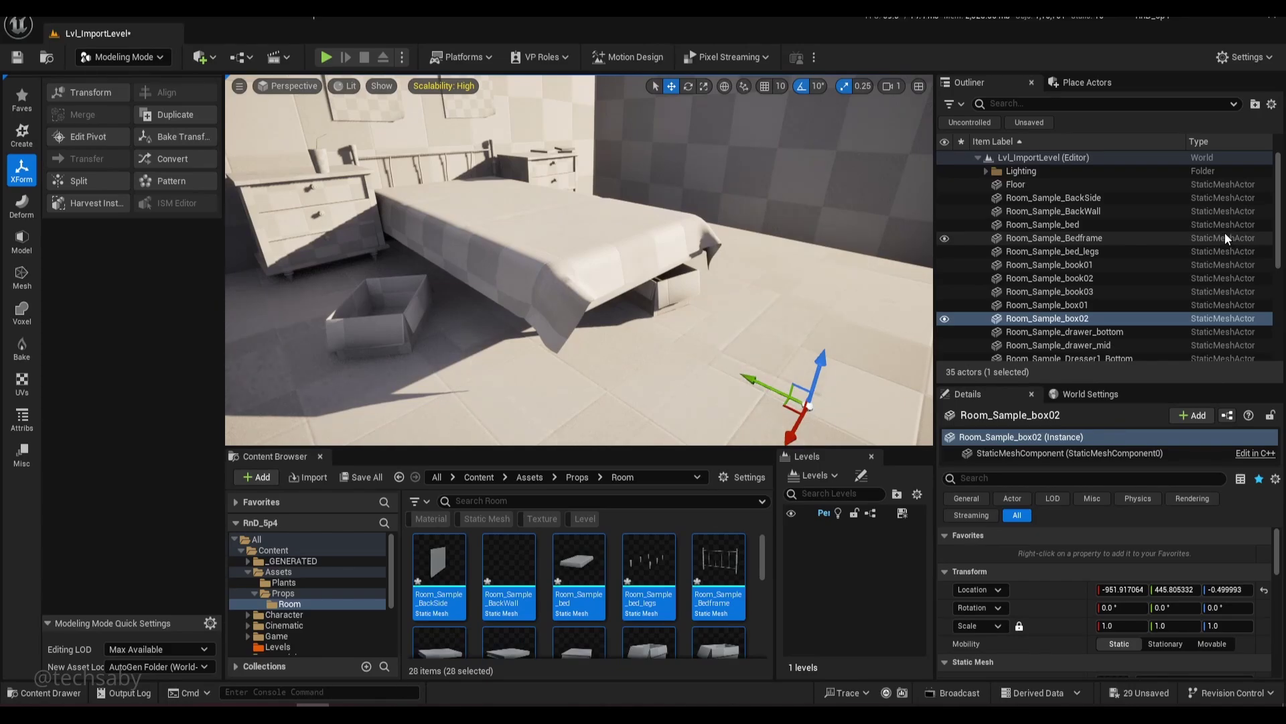
{"action": "mouse_move", "coordinate": [648, 257]}
{"action": "right_mouse_down"}
{"action": "mouse_move", "coordinate": [636, 263]}
{"action": "mouse_move", "coordinate": [649, 256]}
{"action": "right_mouse_up"}
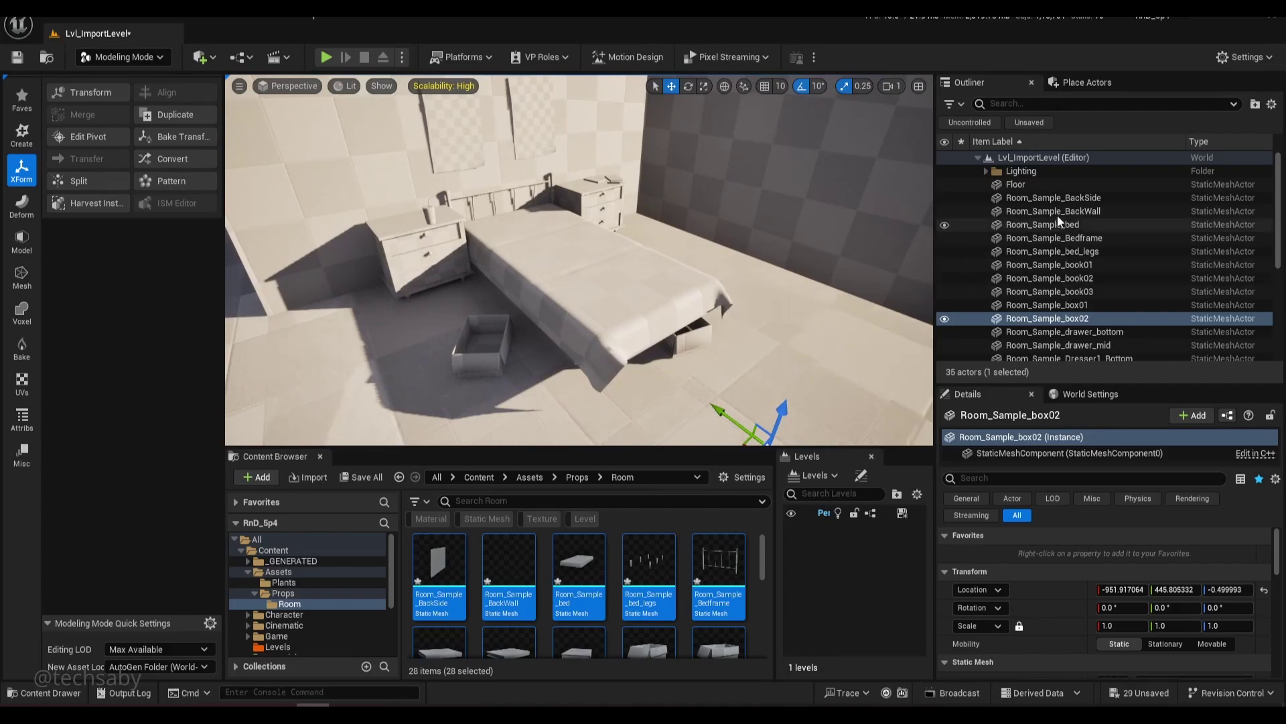
{"action": "left_click", "coordinate": [1054, 197]}
{"action": "scroll", "coordinate": [1051, 332], "scroll_direction": "down", "scroll_amount": 5}
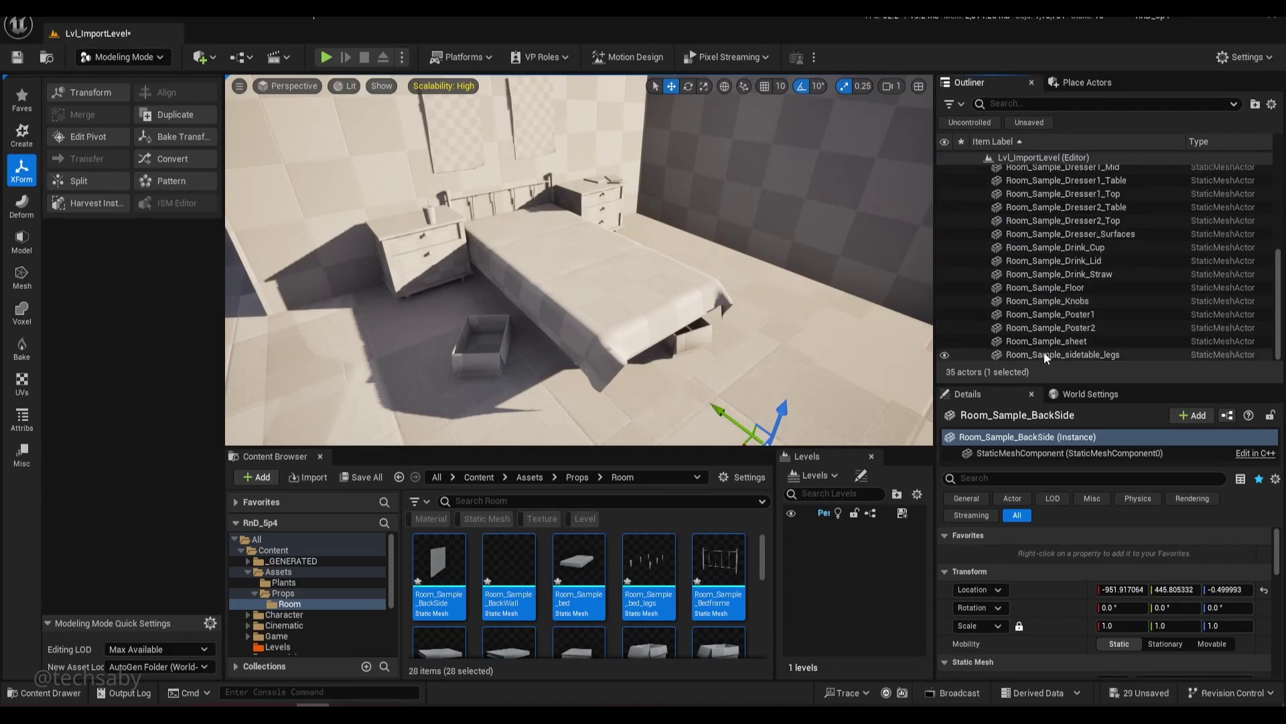
{"action": "left_click", "coordinate": [1044, 354], "text": "shift"}
{"action": "key", "text": "Delete"}
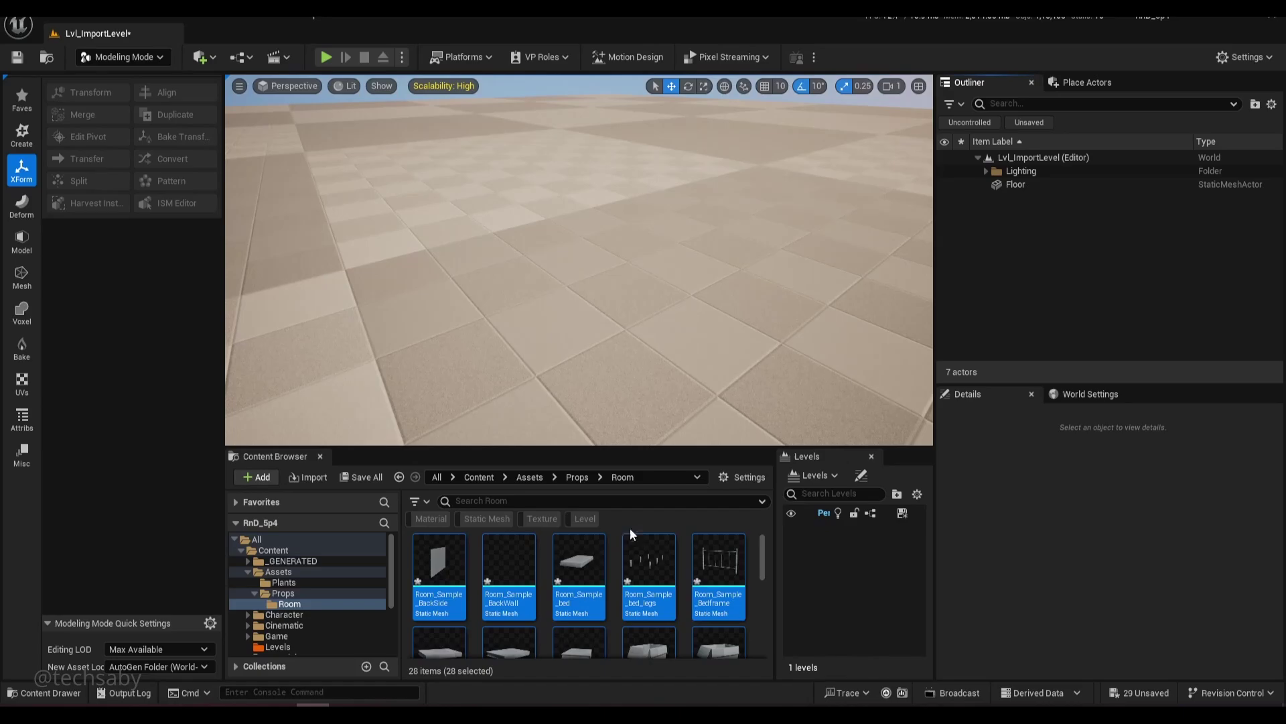
- Delete all Room_Sample static mesh assets from the Room folder
{"action": "key", "text": "Delete"}
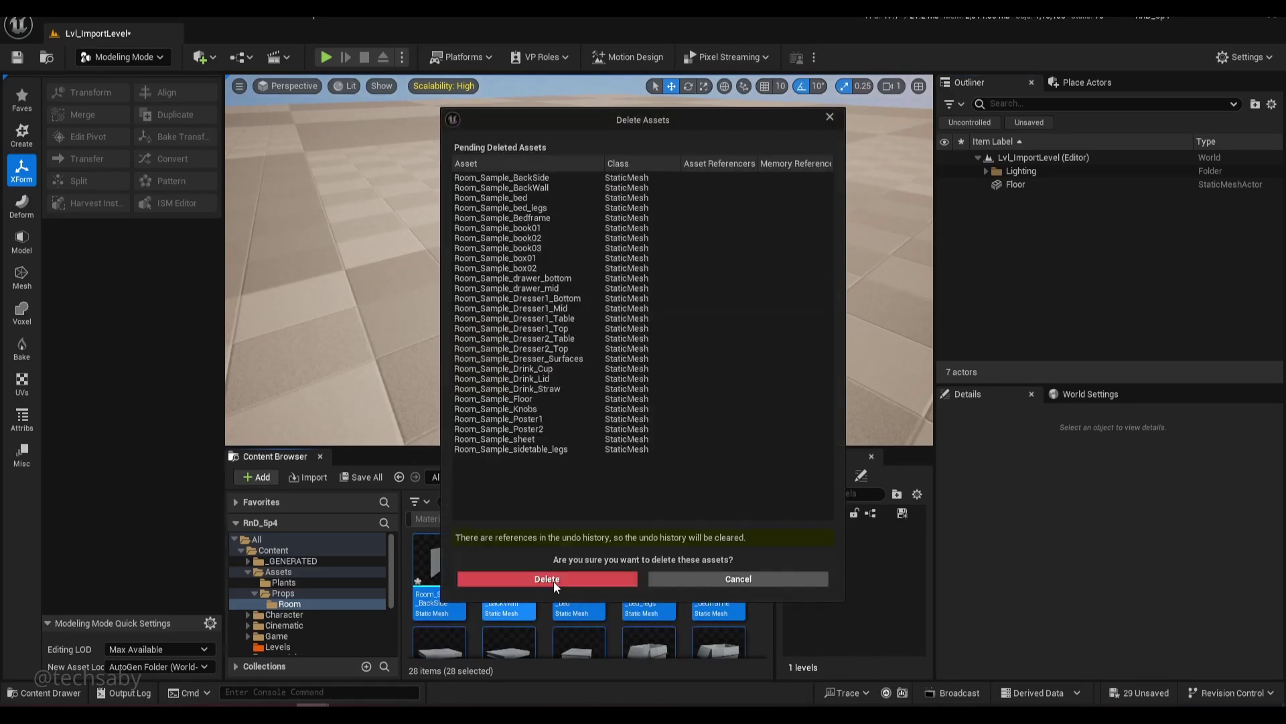
{"action": "left_click", "coordinate": [554, 580]}
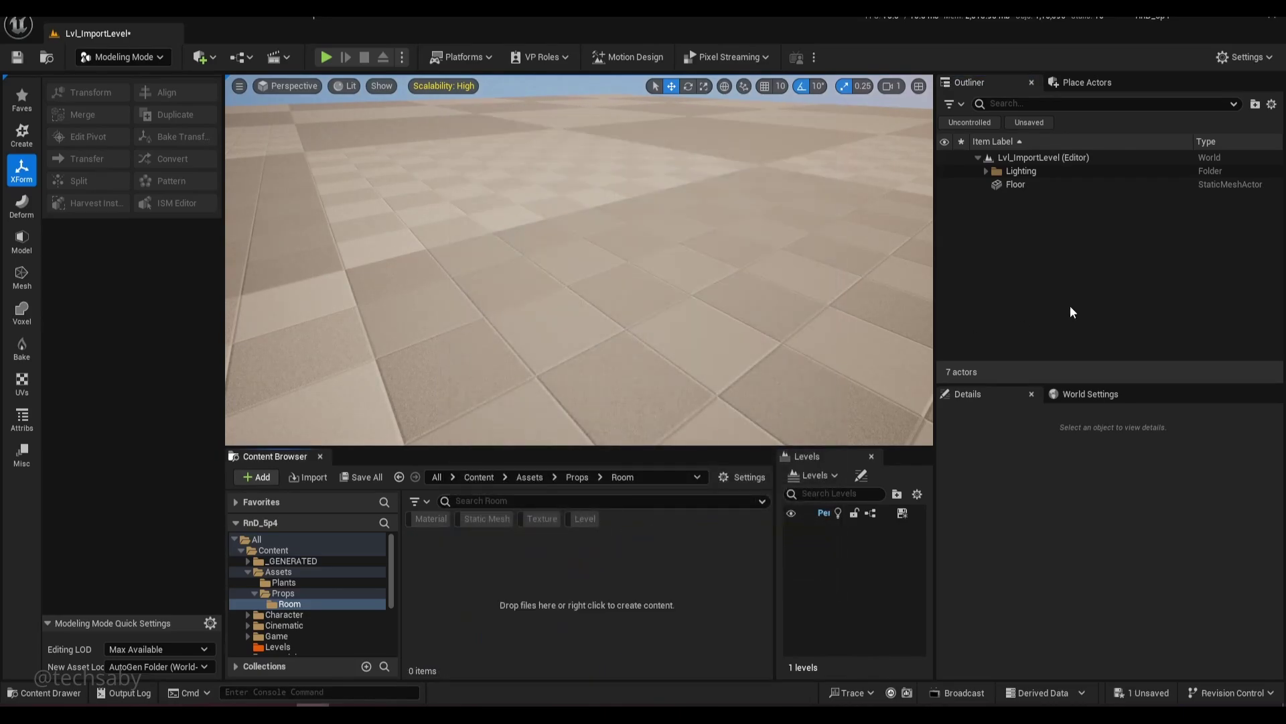
{"action": "left_click", "coordinate": [994, 323]}
- Switch the editor from Modeling mode back to Selection mode
{"action": "left_click", "coordinate": [111, 57]}
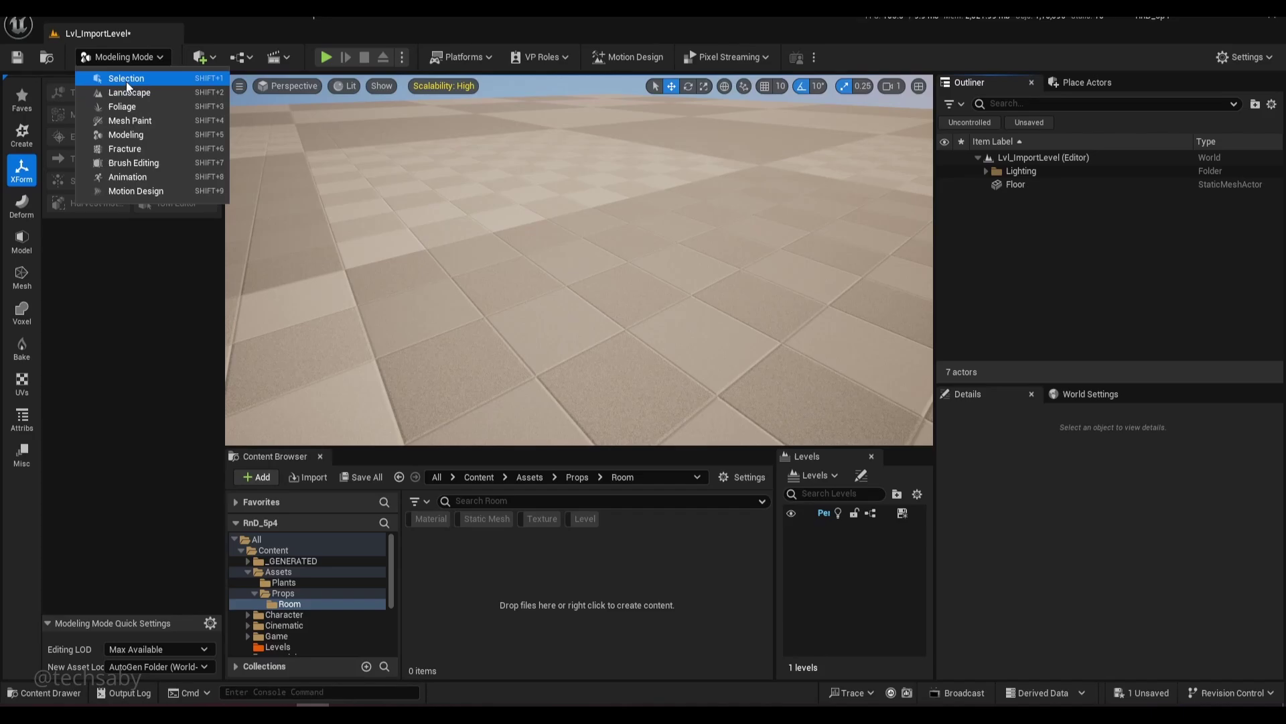
{"action": "left_click", "coordinate": [101, 78]}
{"action": "mouse_move", "coordinate": [479, 276]}
{"action": "right_mouse_down"}
{"action": "mouse_move", "coordinate": [469, 255]}
{"action": "mouse_move", "coordinate": [480, 275]}
{"action": "right_mouse_up"}
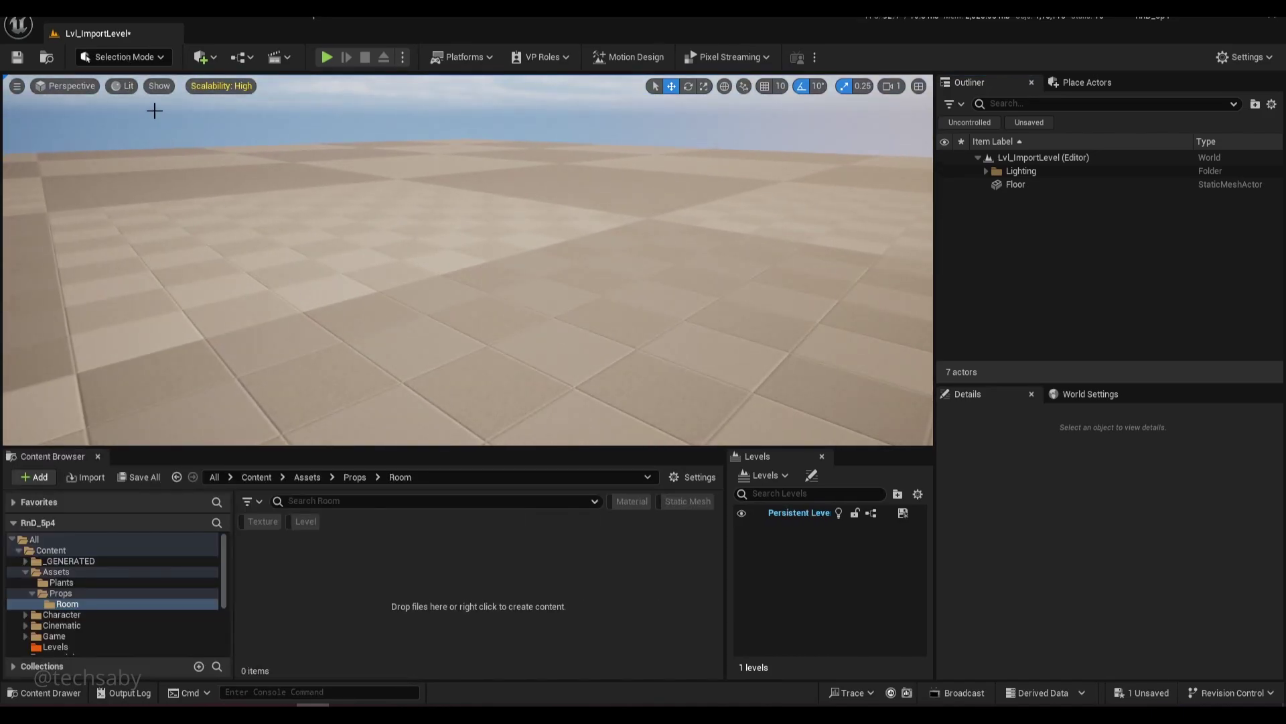
- Start importing the room FBX file into the level, choosing Content/Assets/Props/Room as the location for the scene content
{"action": "left_click", "coordinate": [56, 21]}
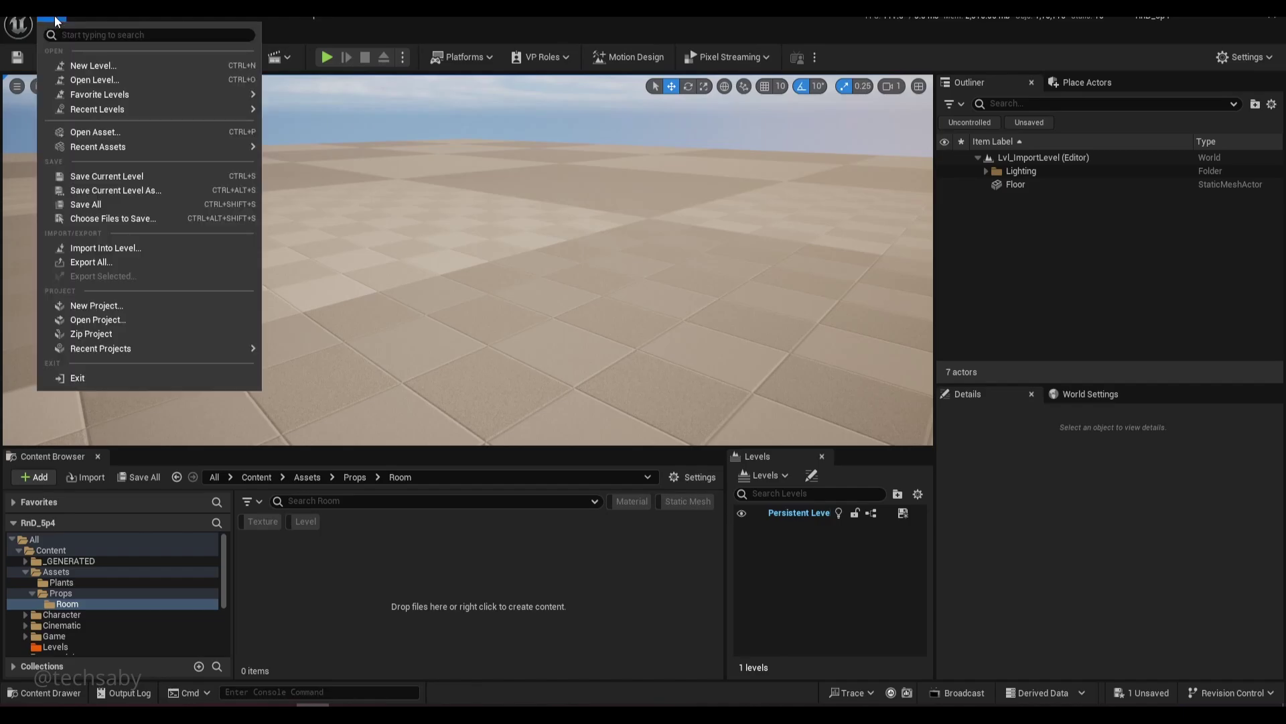
{"action": "left_click", "coordinate": [118, 251]}
{"action": "double_click", "coordinate": [663, 196]}
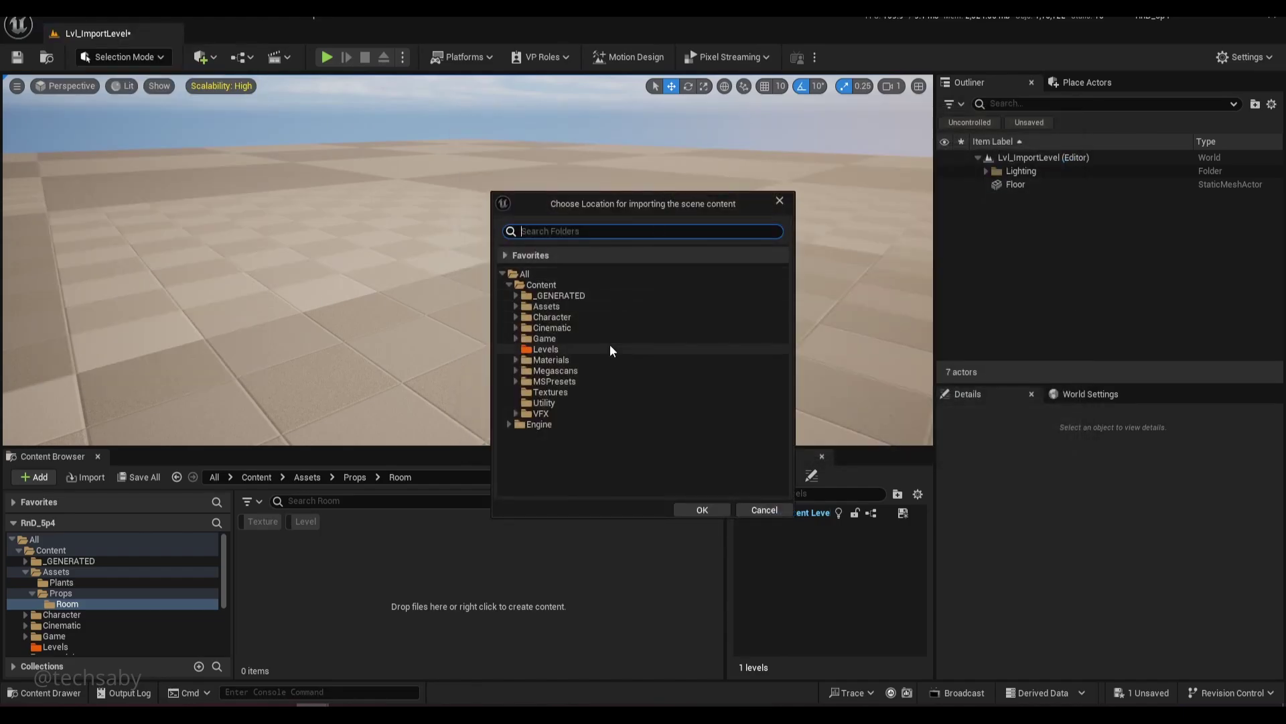
{"action": "left_click", "coordinate": [515, 306]}
{"action": "left_click", "coordinate": [522, 328]}
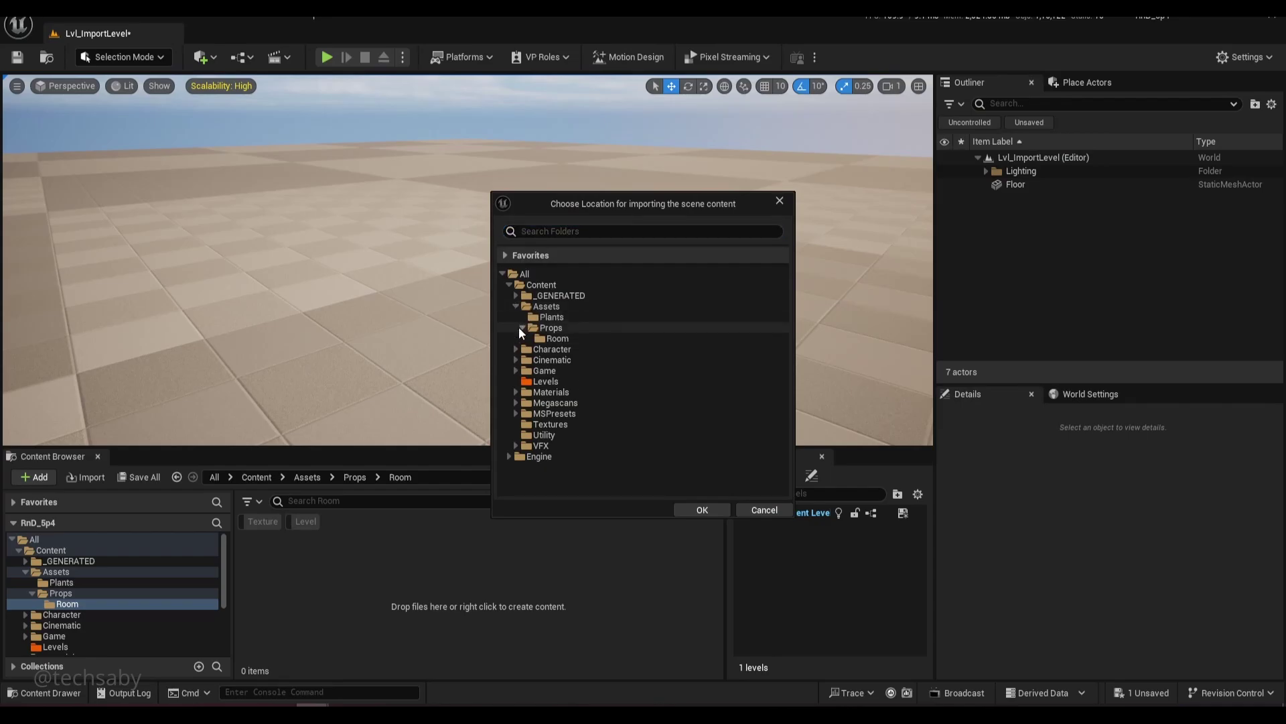
{"action": "left_click", "coordinate": [557, 339]}
{"action": "left_click", "coordinate": [724, 512]}
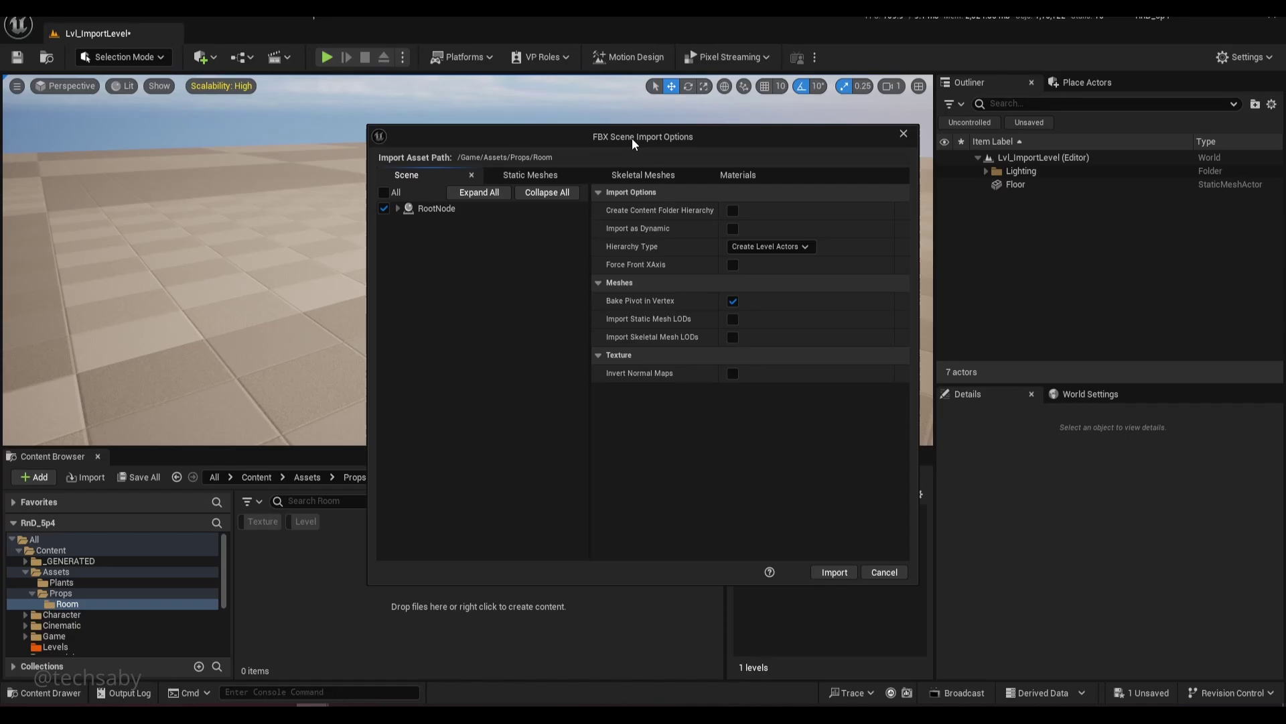
- Examine the FBX scene hierarchy under RootNode, including the Set group and the objects inside it
{"action": "left_click_drag", "start_coordinate": [642, 137], "coordinate": [522, 131]}
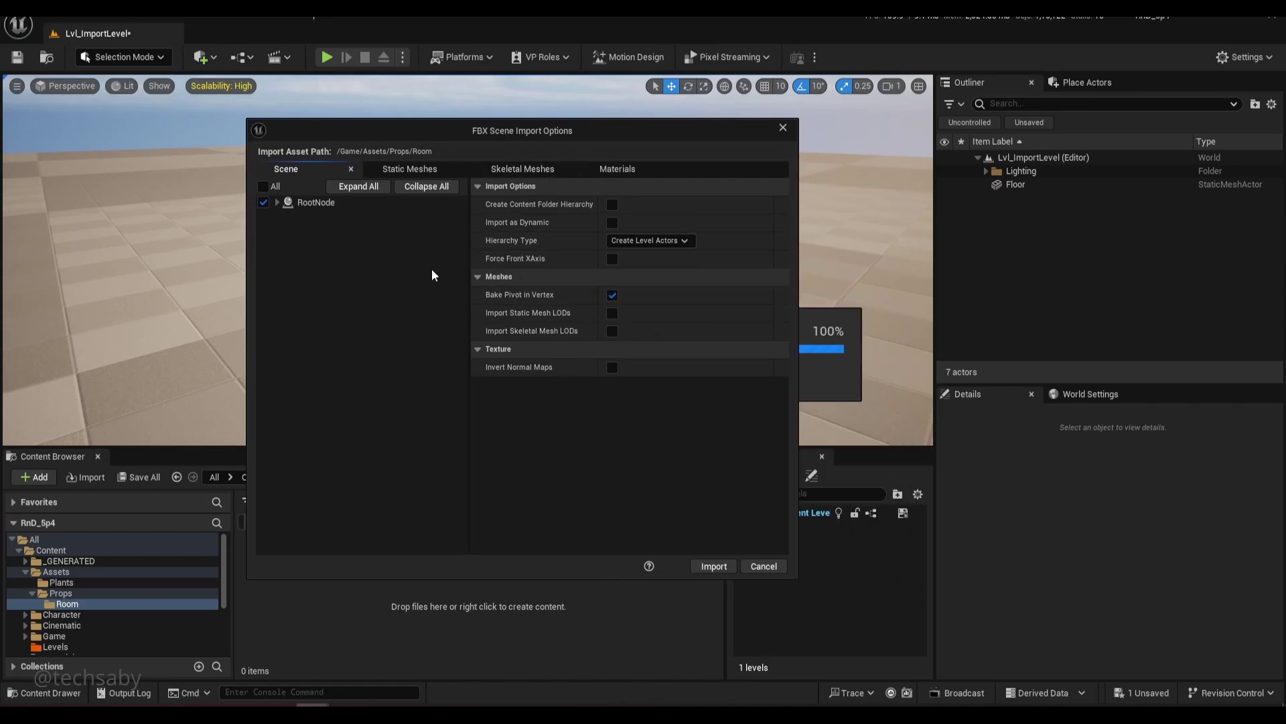
{"action": "left_click", "coordinate": [276, 203]}
{"action": "left_click", "coordinate": [284, 216]}
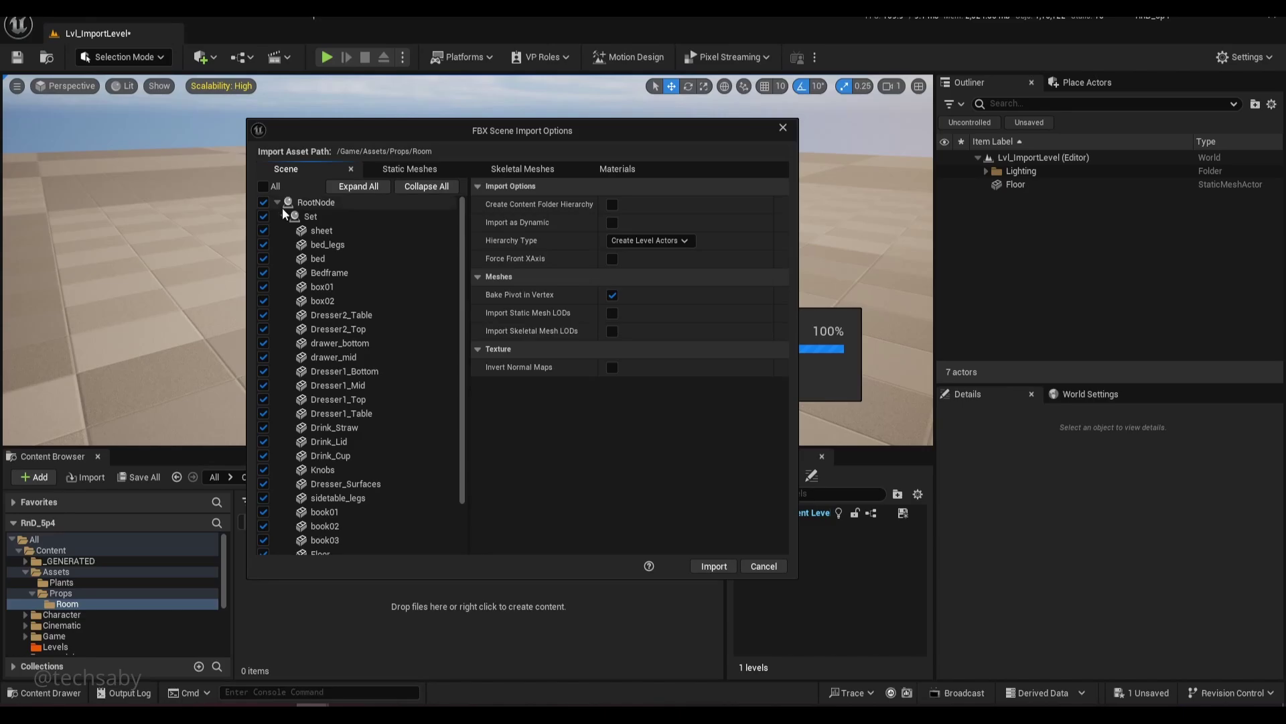
{"action": "scroll", "coordinate": [389, 402], "scroll_direction": "down", "scroll_amount": 2}
{"action": "scroll", "coordinate": [372, 381], "scroll_direction": "up", "scroll_amount": 2}
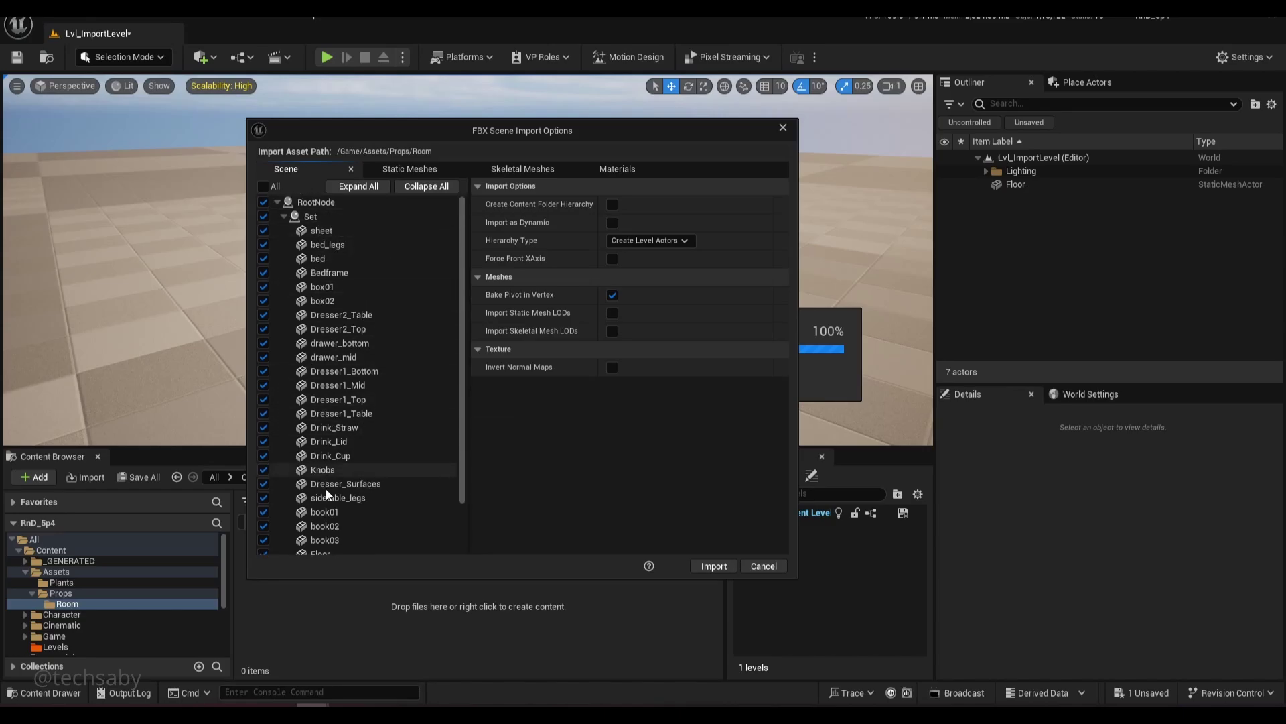
{"action": "scroll", "coordinate": [347, 441], "scroll_direction": "down", "scroll_amount": 2}
{"action": "scroll", "coordinate": [347, 447], "scroll_direction": "up", "scroll_amount": 2}
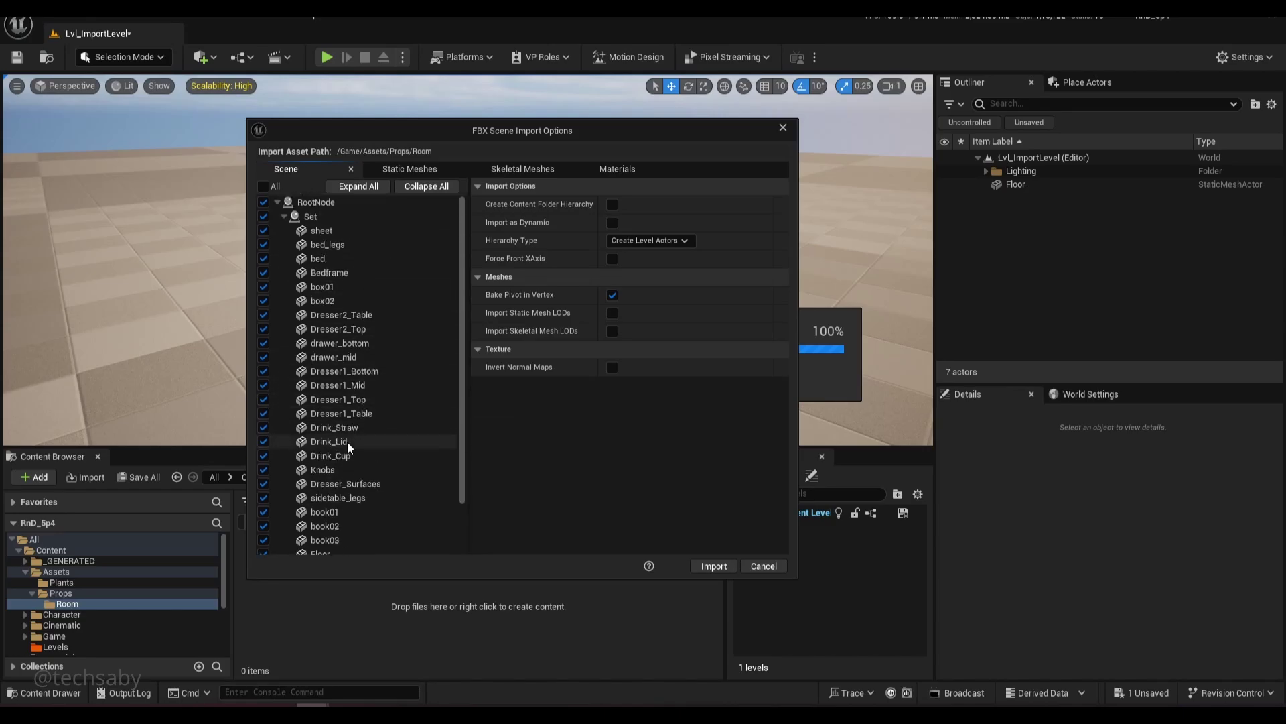
{"action": "left_click", "coordinate": [317, 217]}
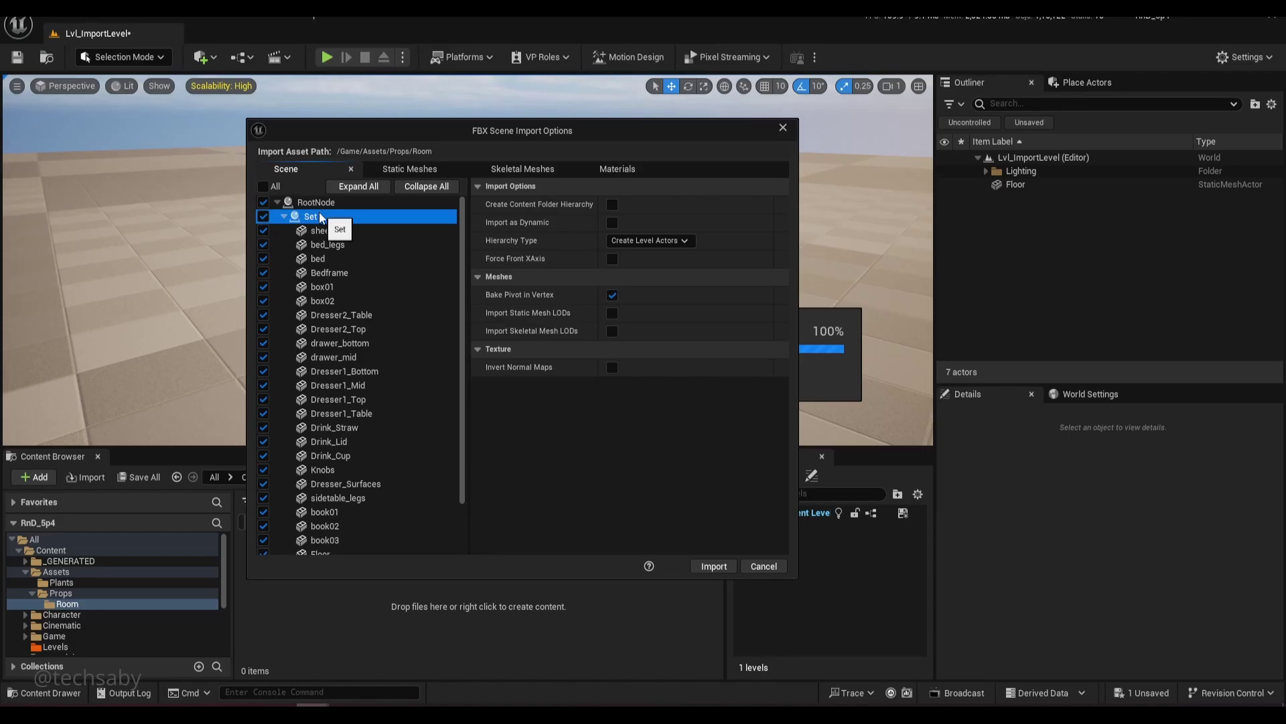
- Review the Static Meshes, Skeletal Meshes and Materials settings of the FBX scene import and return to the Scene settings
{"action": "left_click", "coordinate": [404, 170]}
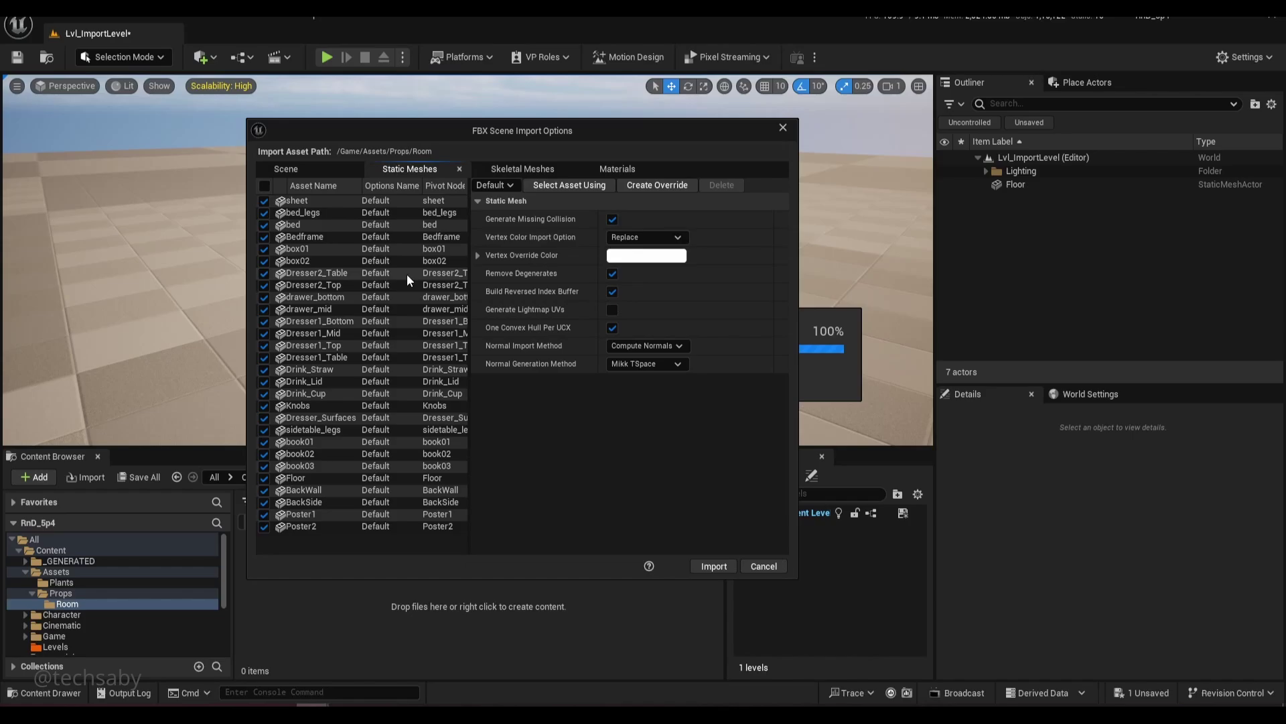
{"action": "left_click_drag", "start_coordinate": [471, 282], "coordinate": [520, 282]}
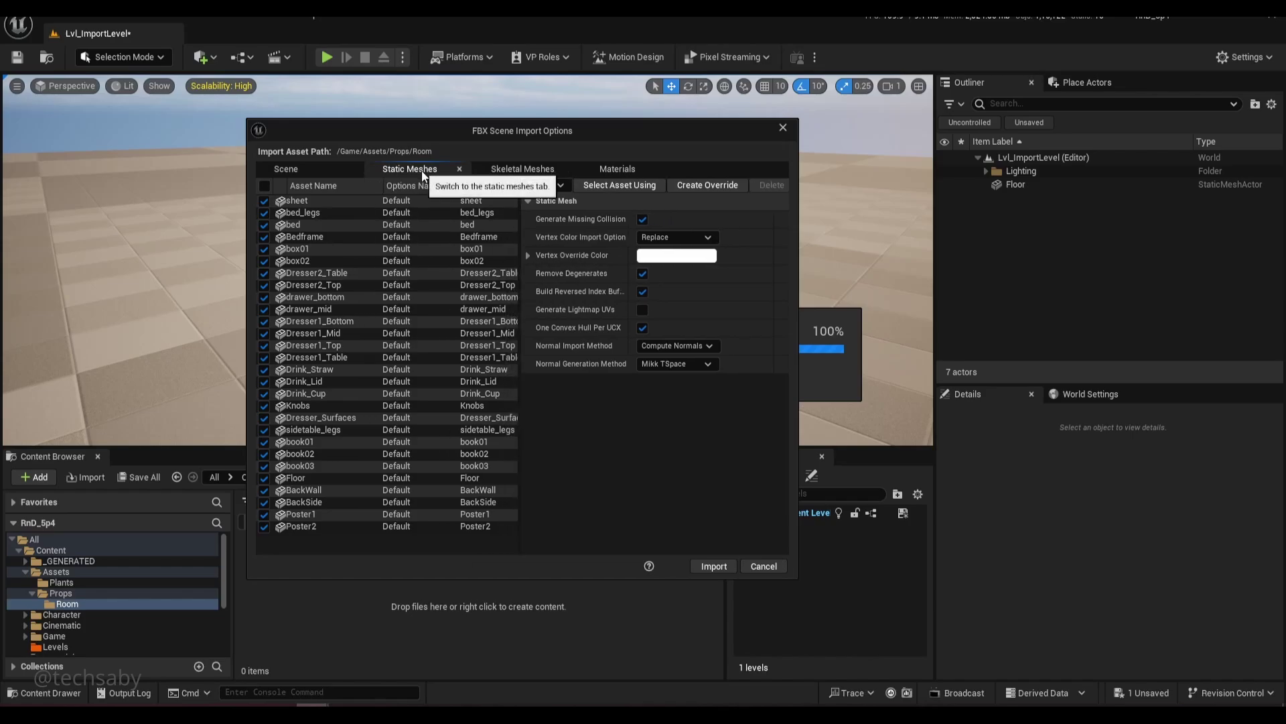
{"action": "left_click", "coordinate": [529, 168]}
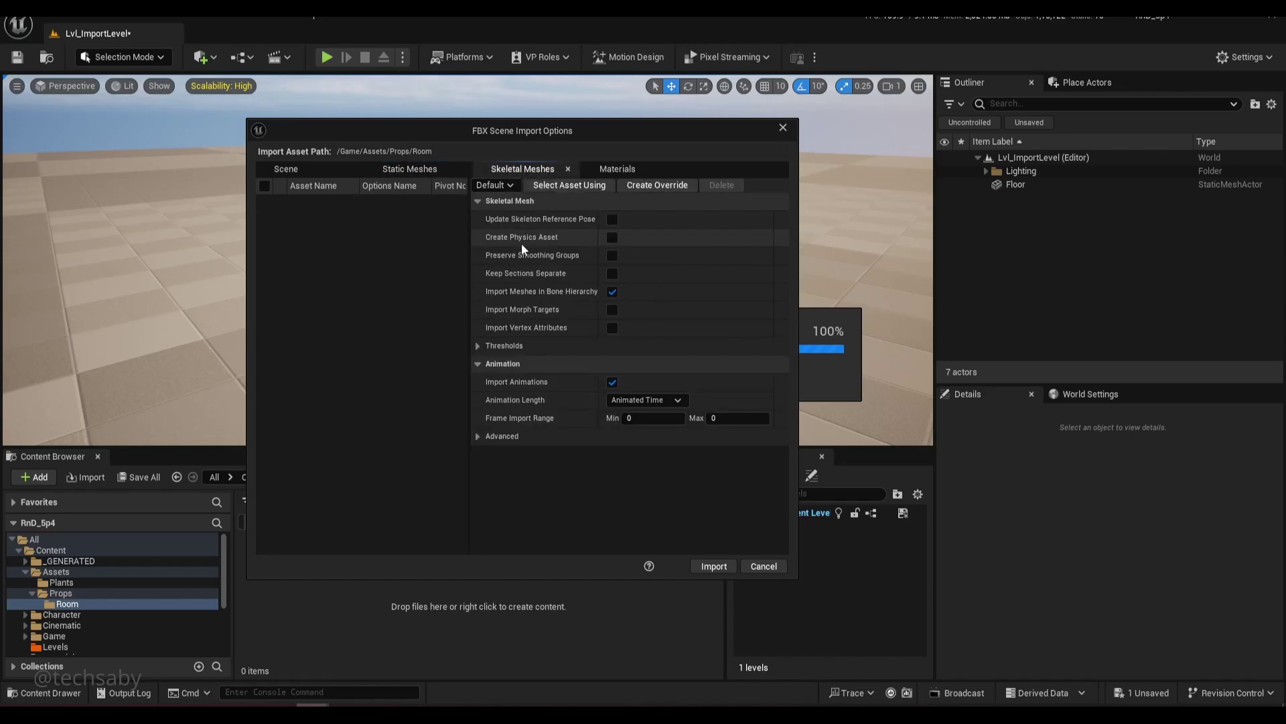
{"action": "left_click", "coordinate": [433, 166]}
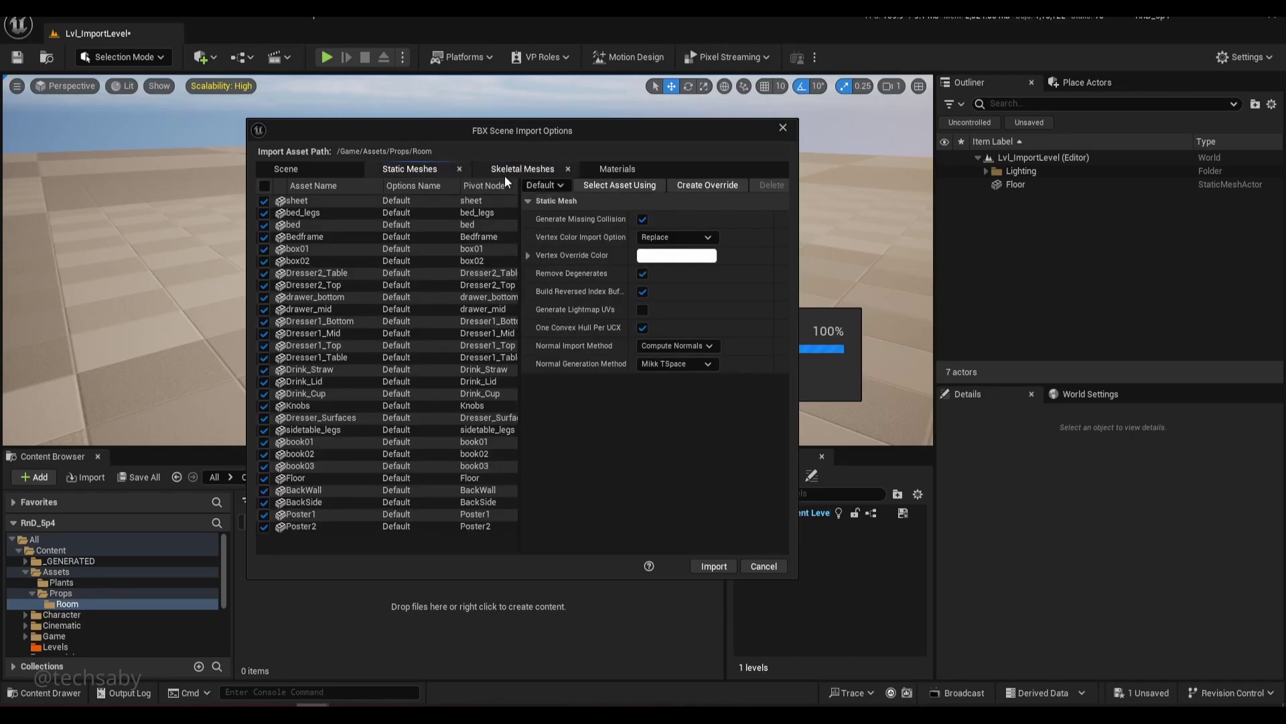
{"action": "left_click", "coordinate": [605, 171]}
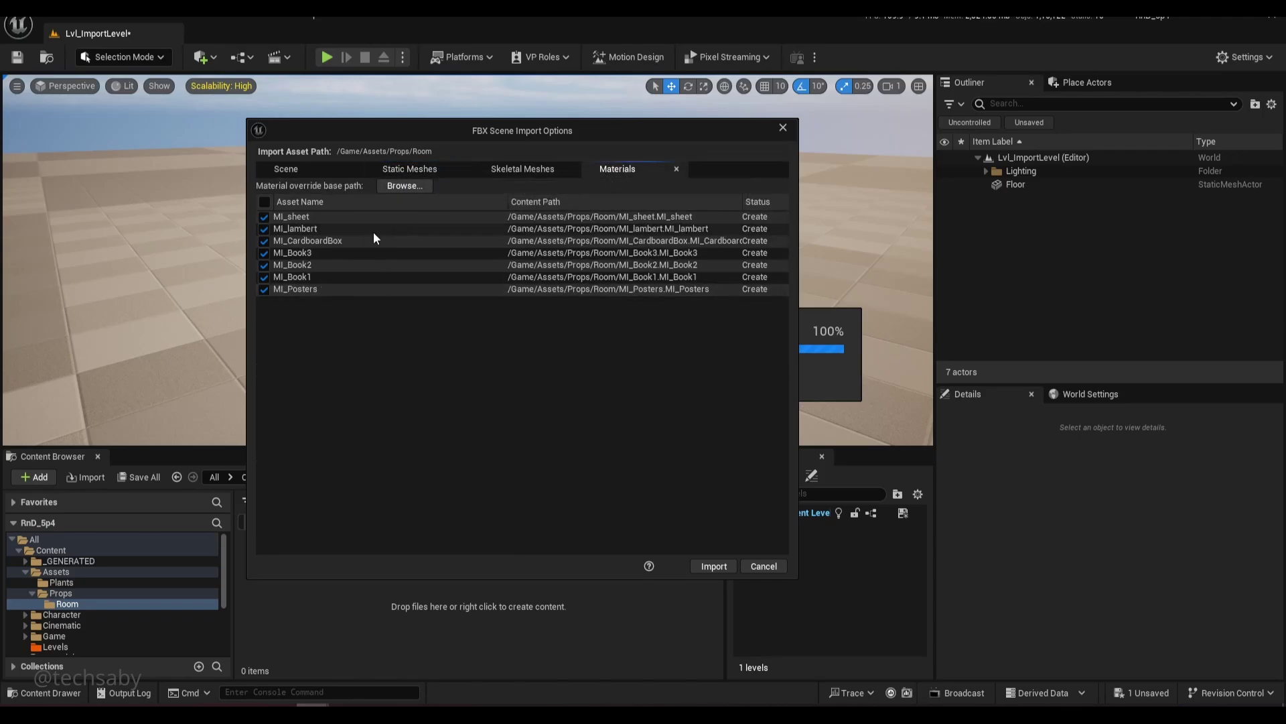
{"action": "left_click", "coordinate": [420, 170]}
{"action": "left_click", "coordinate": [320, 174]}
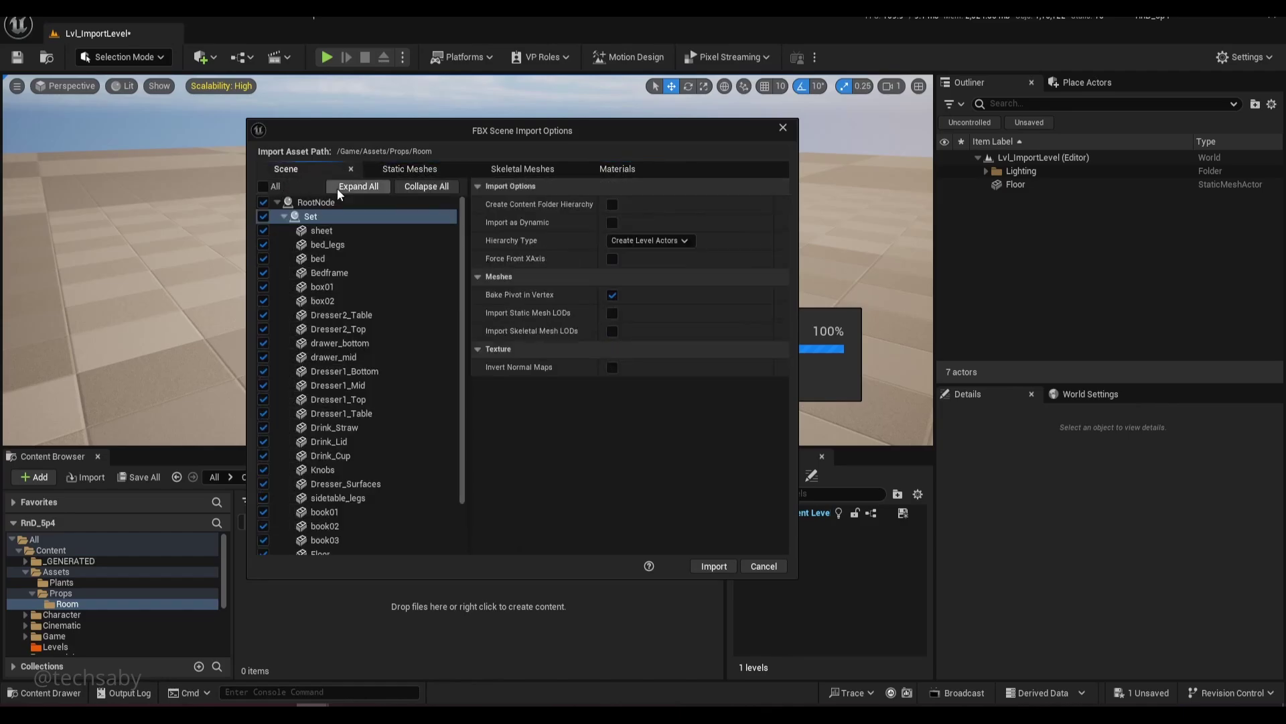
- Try Create one Blueprint asset as the Hierarchy Type and restore it to Create Level Actors
{"action": "left_click", "coordinate": [640, 241]}
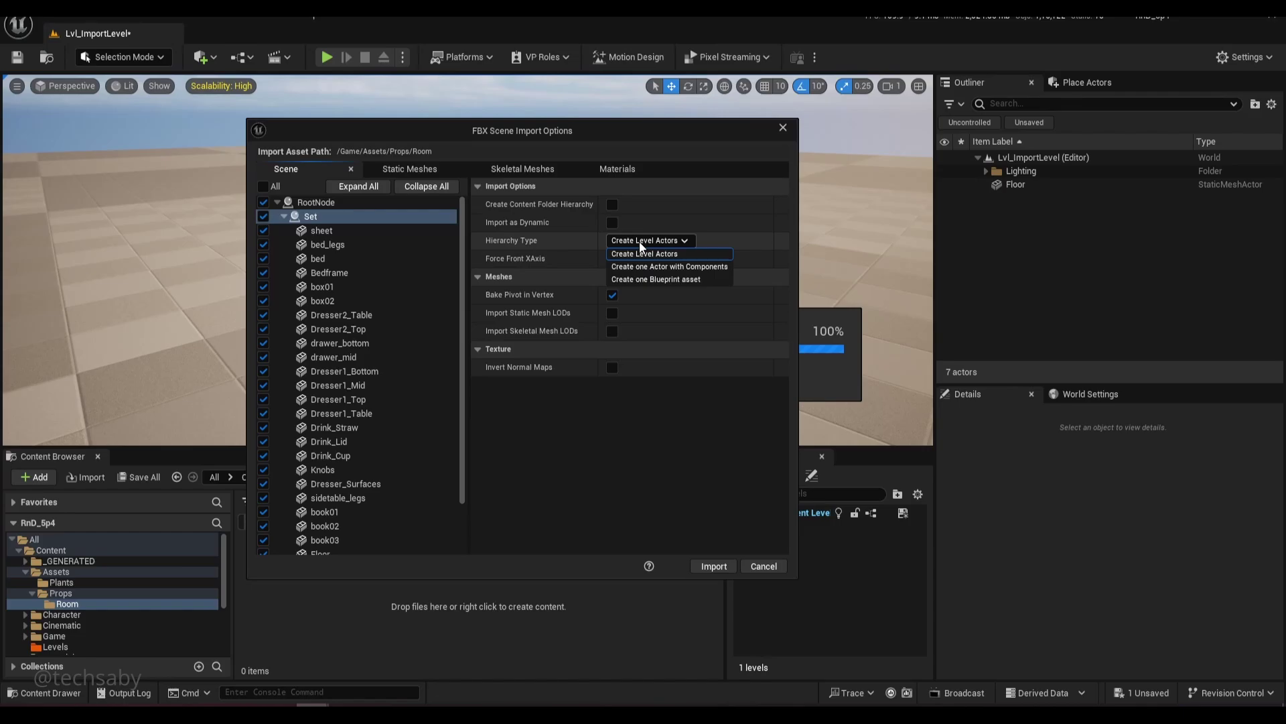
{"action": "left_click", "coordinate": [652, 279]}
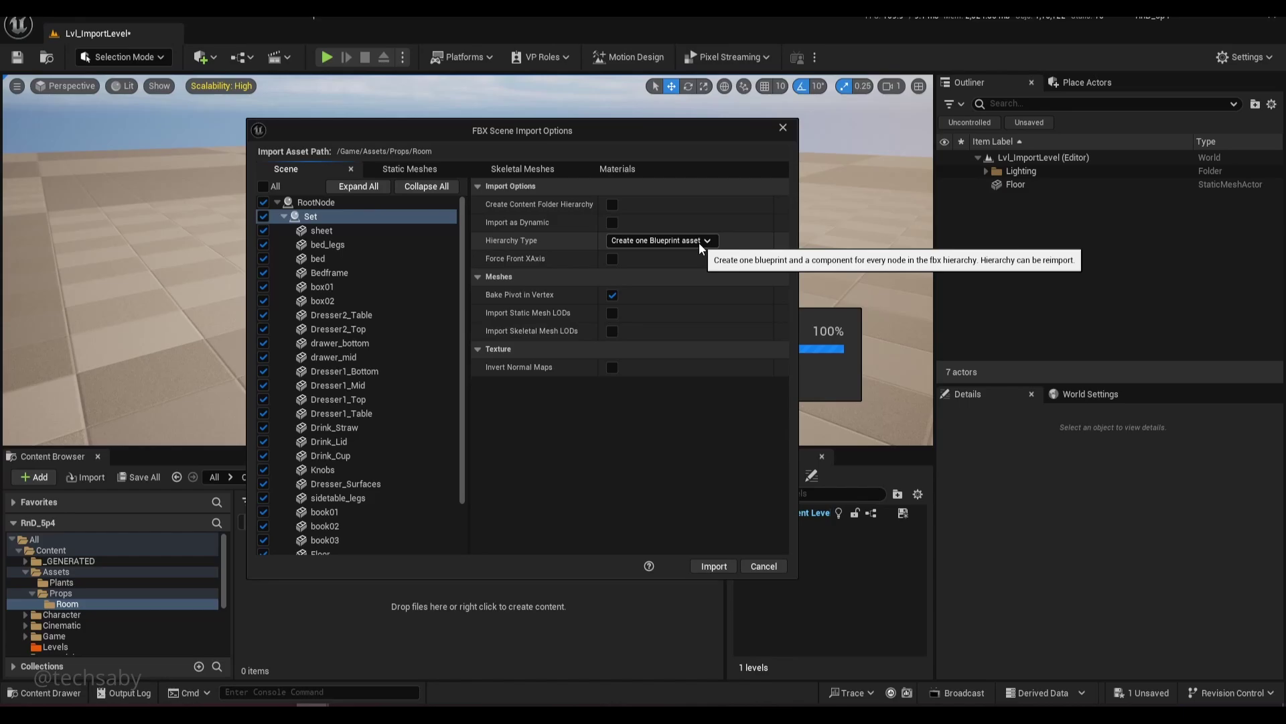
{"action": "left_click", "coordinate": [699, 243]}
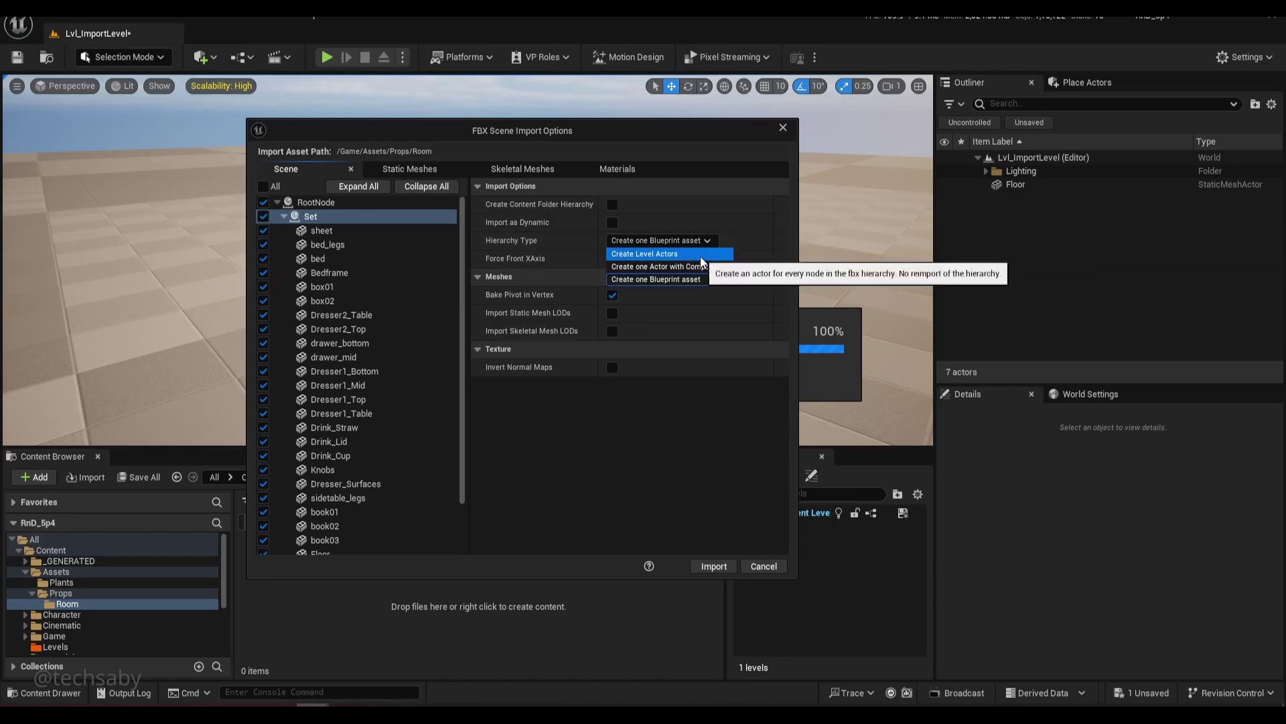
{"action": "left_click", "coordinate": [701, 256]}
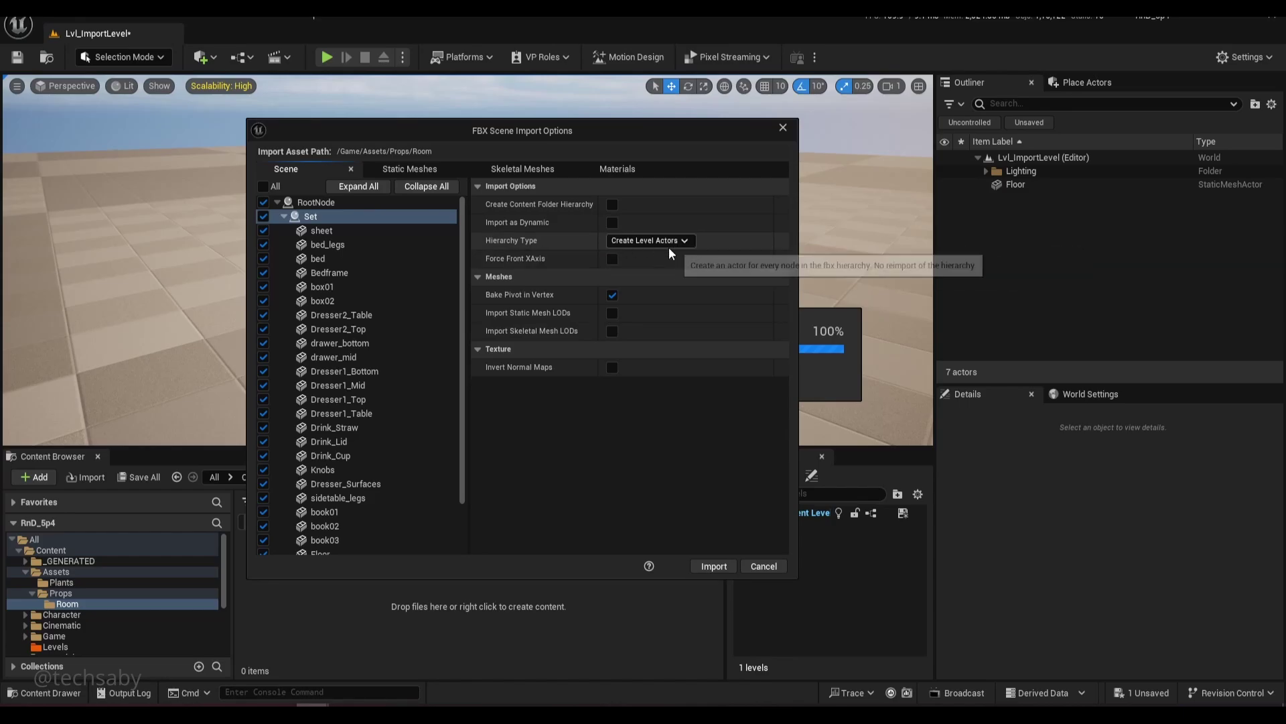
- Check the Bake Pivot in Vertex option and the complete list of scene objects selected for import
{"action": "left_click", "coordinate": [612, 296]}
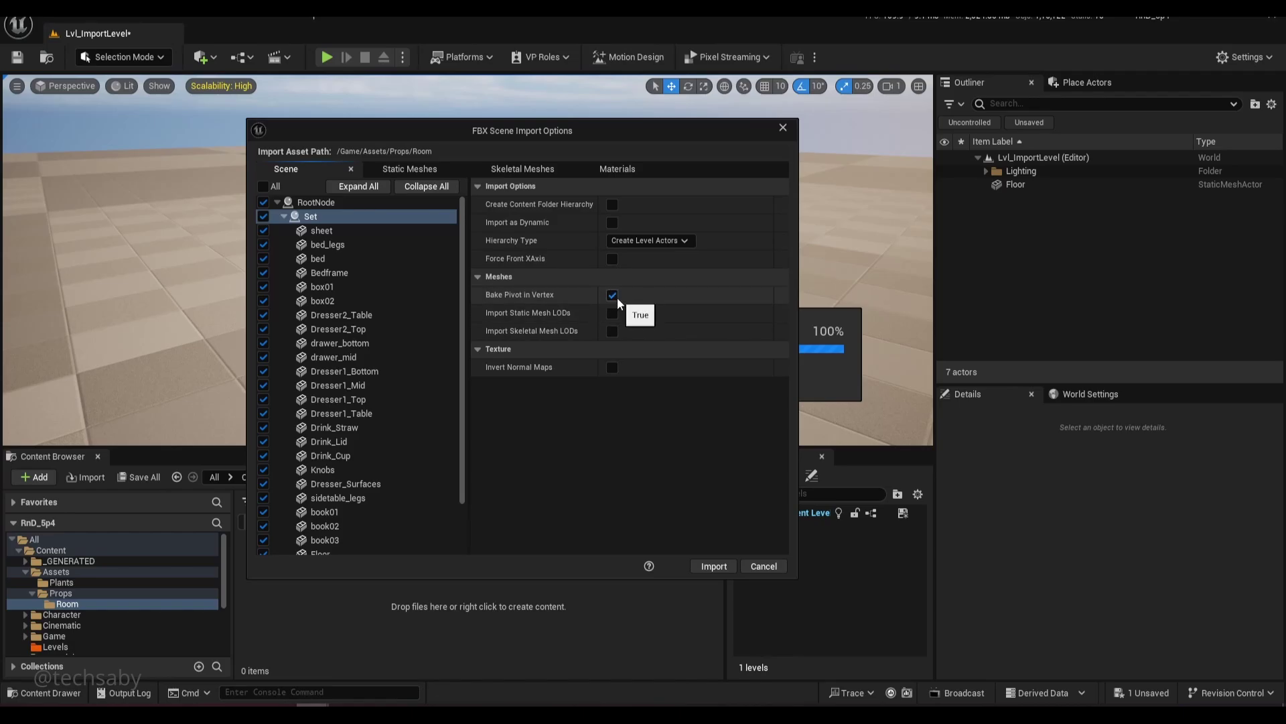
{"action": "scroll", "coordinate": [320, 280], "scroll_direction": "down", "scroll_amount": 3}
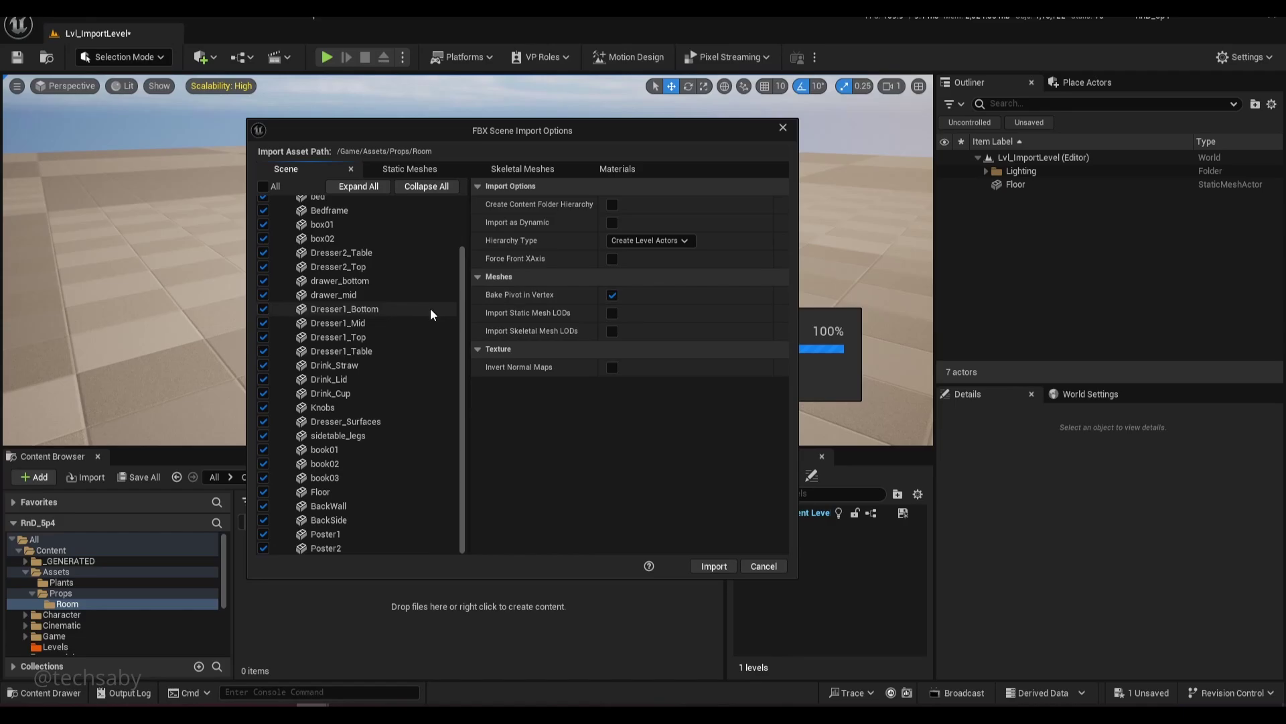
{"action": "scroll", "coordinate": [395, 410], "scroll_direction": "up", "scroll_amount": 3}
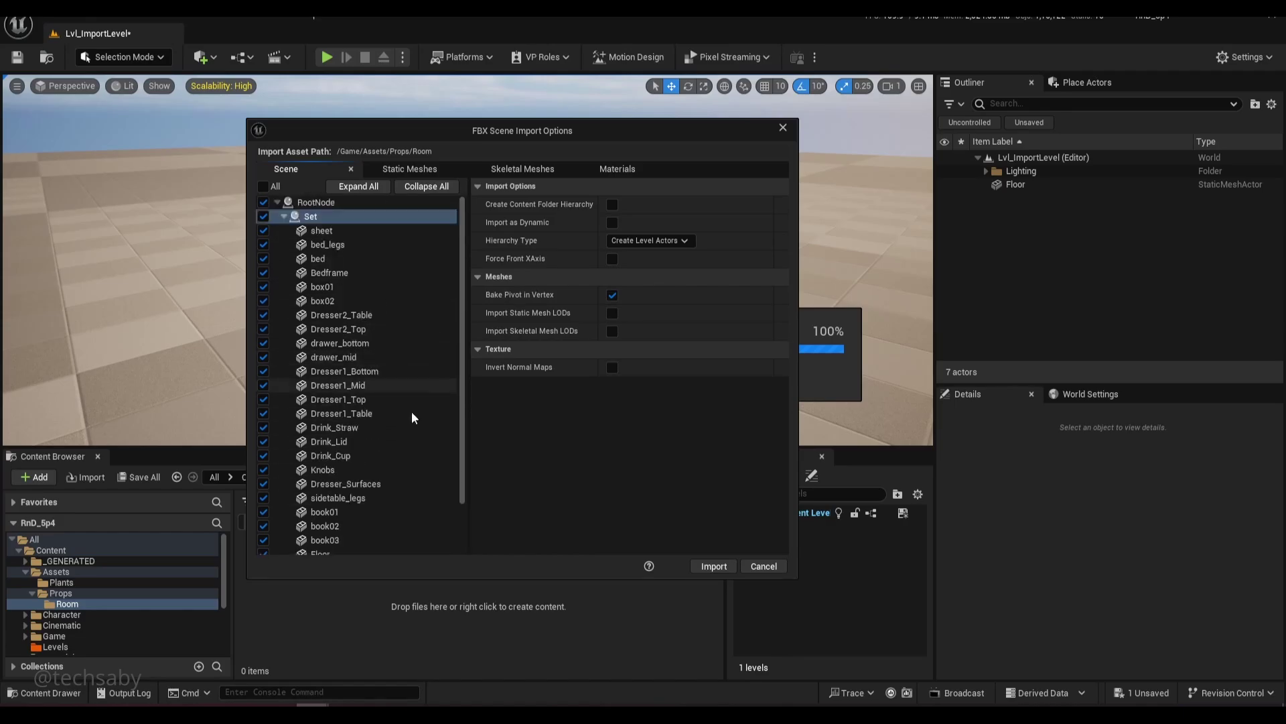
- Import the full FBX scene as level actors and review the meshes listed under the Set actor
{"action": "left_click", "coordinate": [727, 569]}
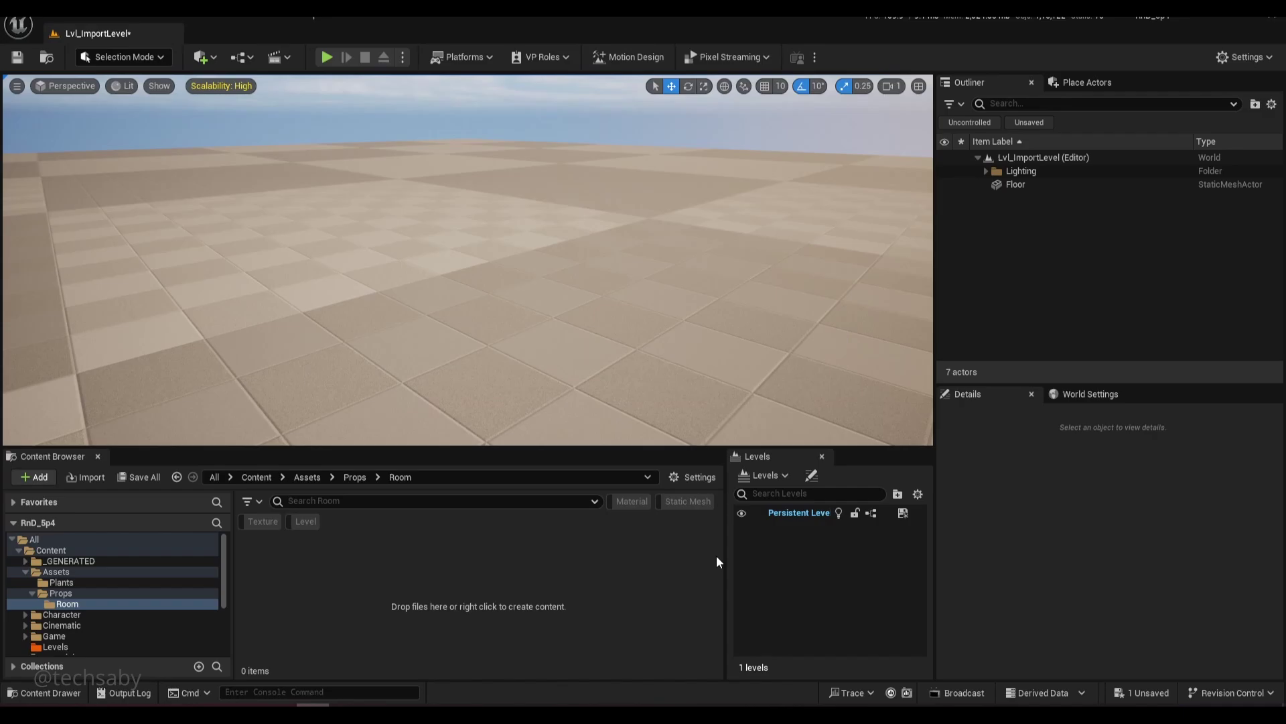
{"action": "scroll", "coordinate": [438, 591], "scroll_direction": "up", "scroll_amount": 2}
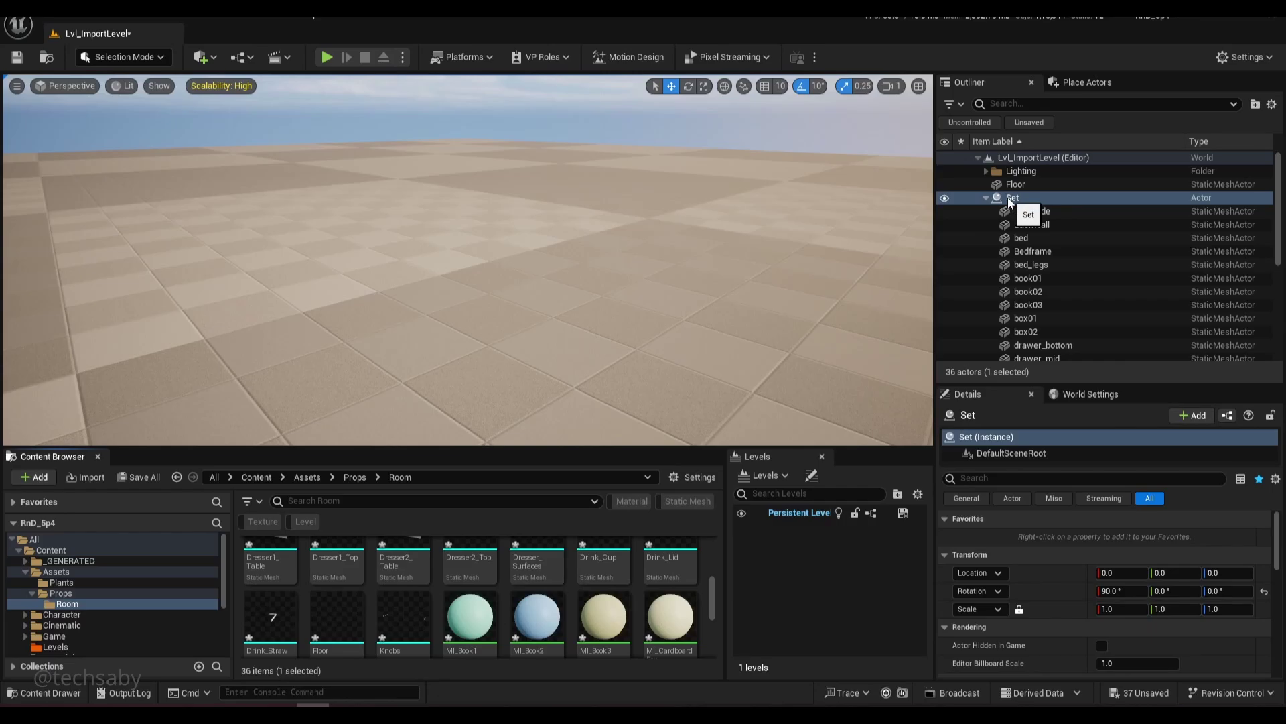
{"action": "scroll", "coordinate": [1072, 268], "scroll_direction": "down", "scroll_amount": 5}
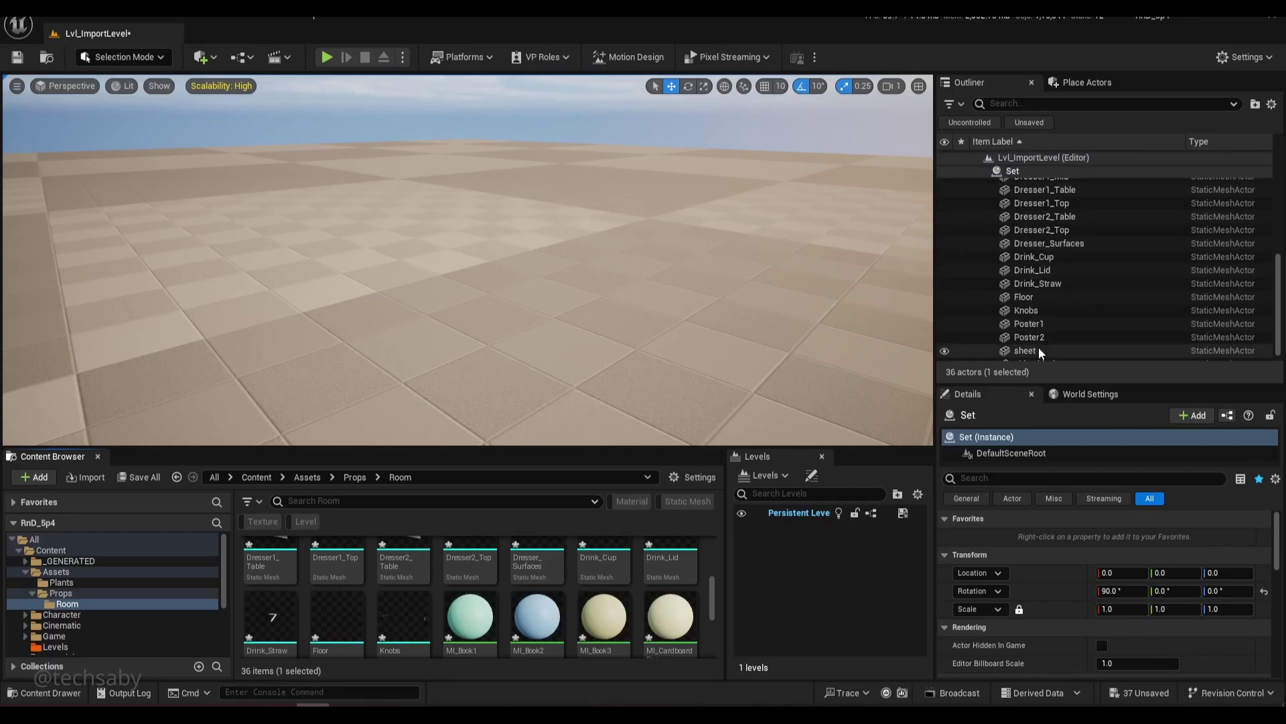
{"action": "scroll", "coordinate": [1075, 341], "scroll_direction": "up", "scroll_amount": 5}
- Focus on the Set actor and inspect the imported bedroom in the viewport
{"action": "right_click_drag", "start_coordinate": [623, 323], "coordinate": [784, 355]}
{"action": "double_click", "coordinate": [1013, 197]}
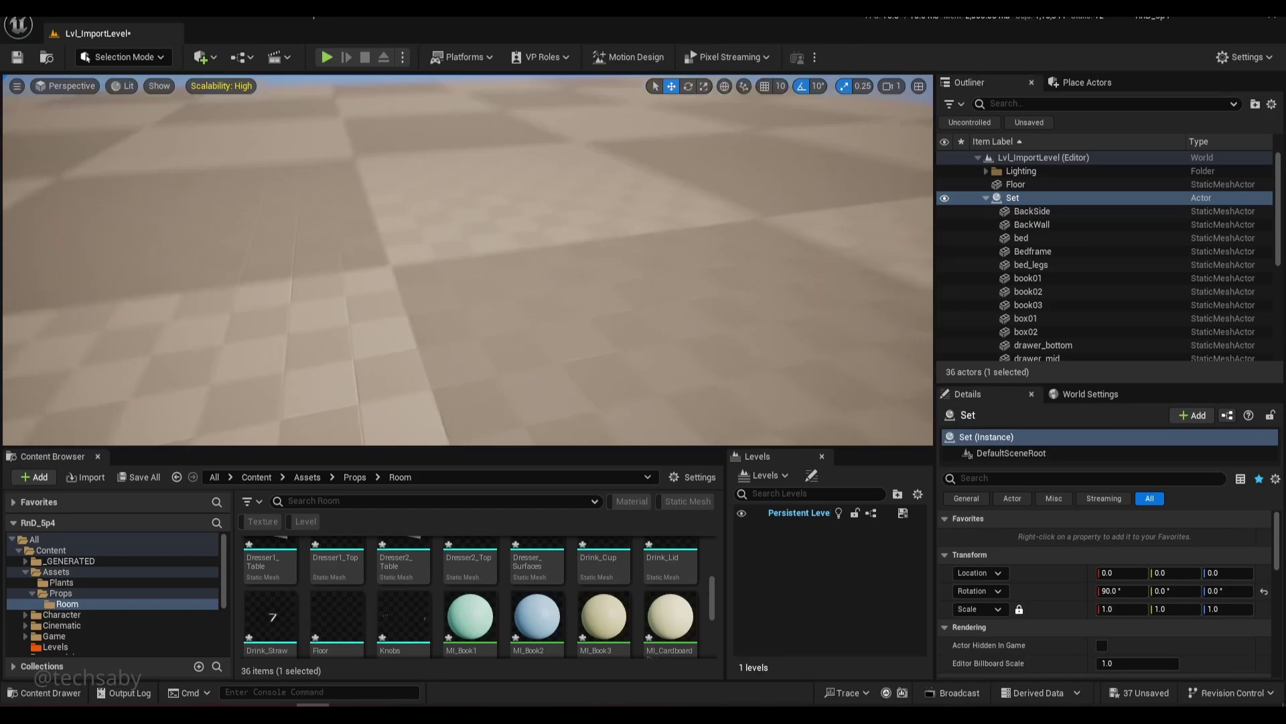
{"action": "key", "text": "w"}
{"action": "right_click_drag", "start_coordinate": [871, 258], "coordinate": [943, 251]}
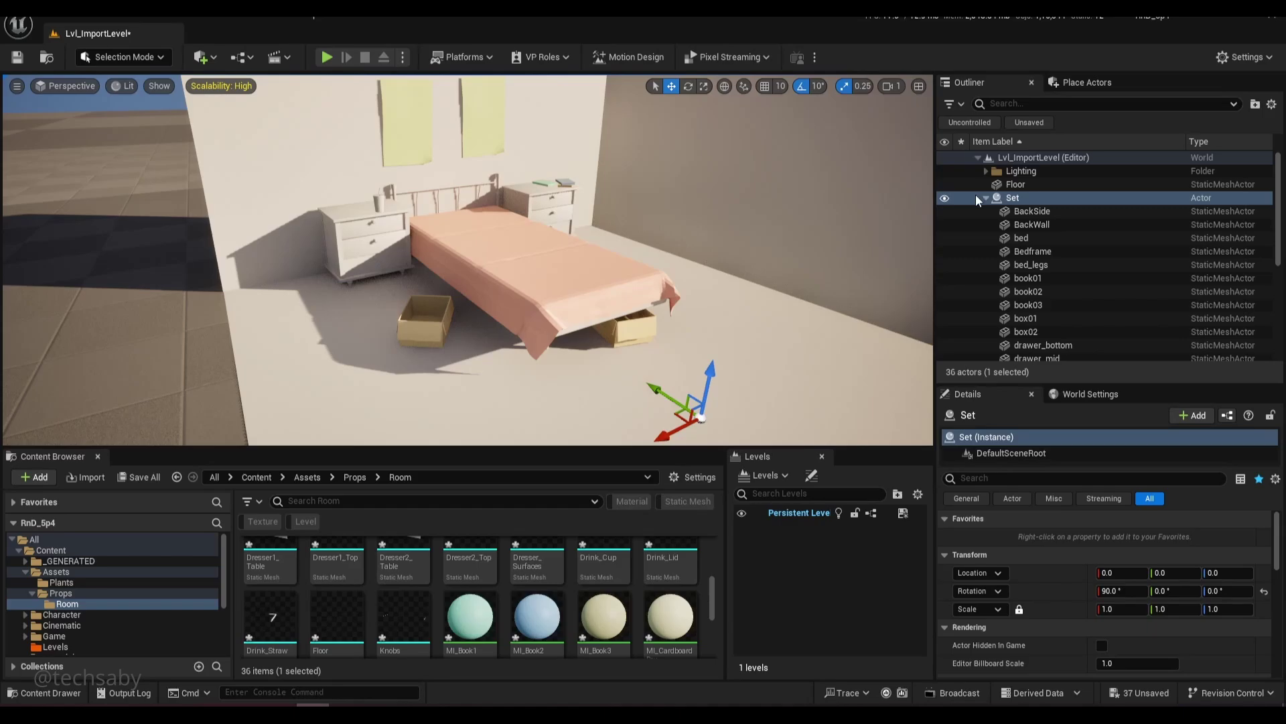
{"action": "key", "text": "s"}
{"action": "right_click_drag", "start_coordinate": [730, 223], "coordinate": [761, 235]}
- Check the pivot positions of the BackSide wall and box01
{"action": "left_click", "coordinate": [1068, 209]}
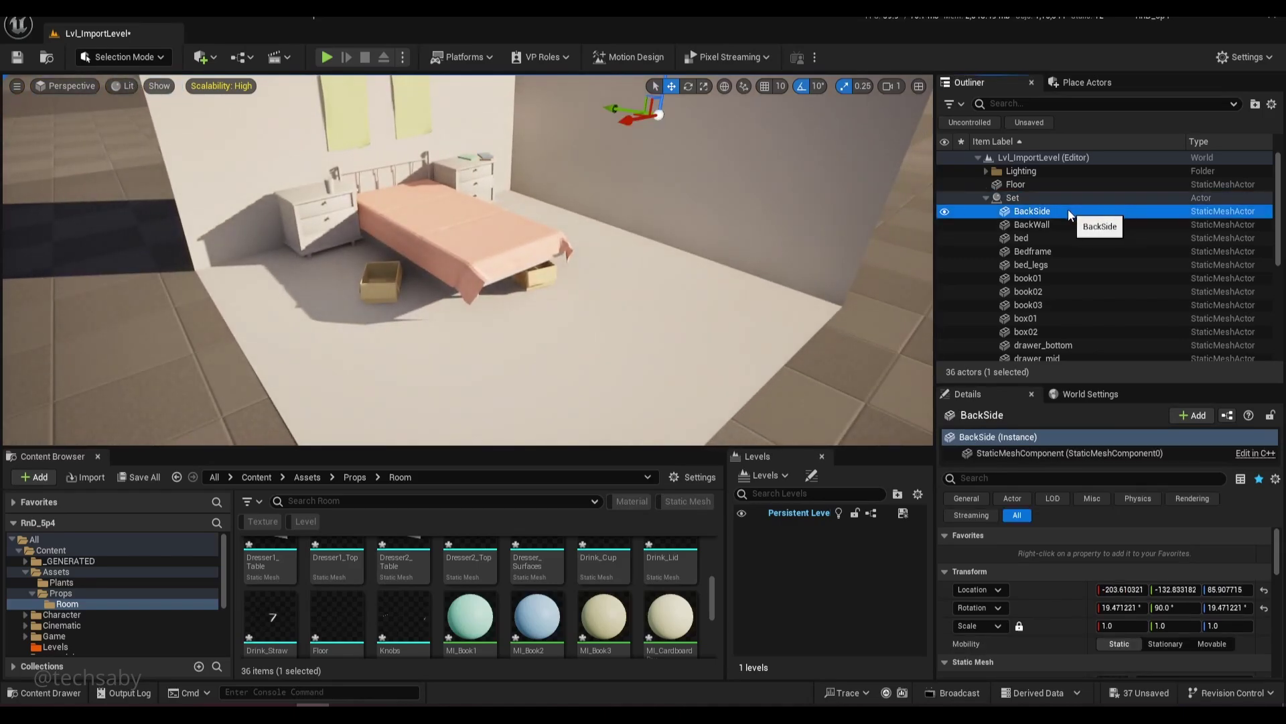
{"action": "key", "text": "f"}
{"action": "left_click", "coordinate": [539, 308]}
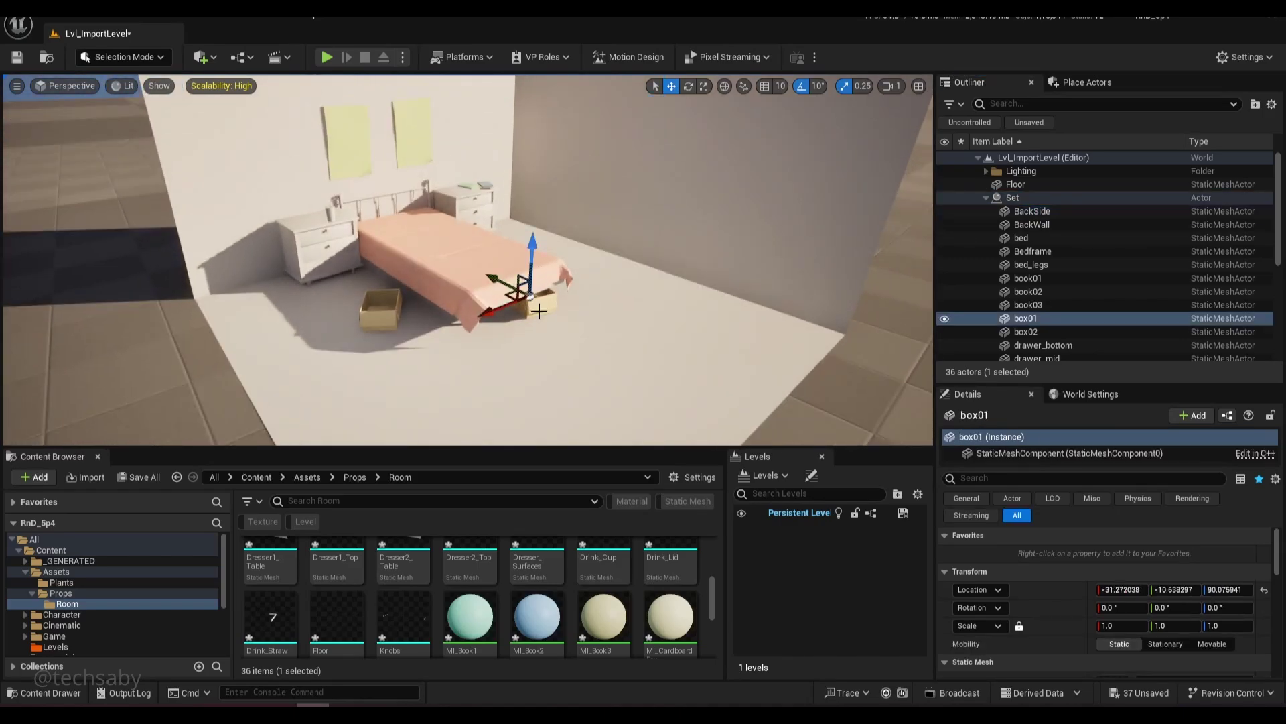
- Try moving box02 across the room floor by its pivot and undo the move
{"action": "left_click", "coordinate": [358, 308]}
{"action": "key", "text": "f"}
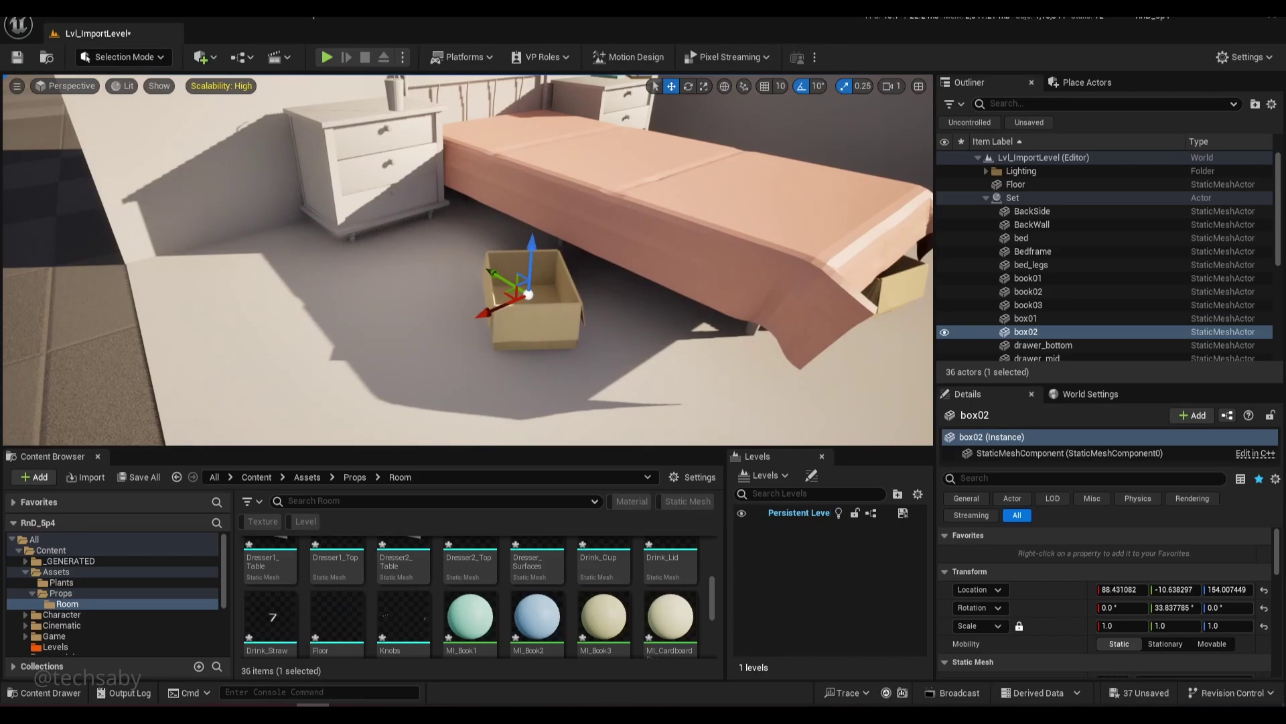
{"action": "left_click_drag", "start_coordinate": [488, 312], "coordinate": [413, 348]}
{"action": "key", "text": "ctrl+z"}
- Check the pivot positions of Poster1 and Poster2 on the back wall
{"action": "right_click_drag", "start_coordinate": [561, 315], "coordinate": [670, 288]}
{"action": "left_click", "coordinate": [362, 412]}
{"action": "right_click_drag", "start_coordinate": [624, 366], "coordinate": [475, 359]}
{"action": "right_click_drag", "start_coordinate": [476, 282], "coordinate": [491, 270]}
{"action": "left_click", "coordinate": [394, 224]}
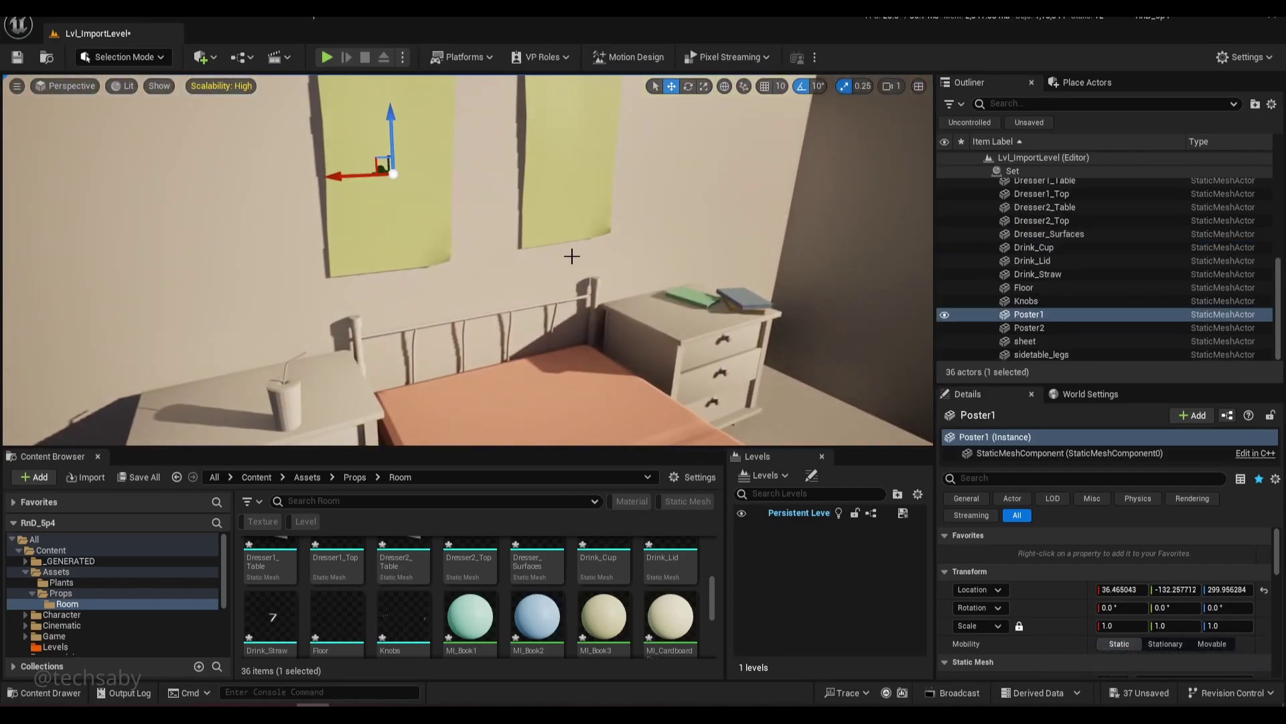
{"action": "right_click_drag", "start_coordinate": [571, 255], "coordinate": [511, 227]}
{"action": "left_click", "coordinate": [605, 219]}
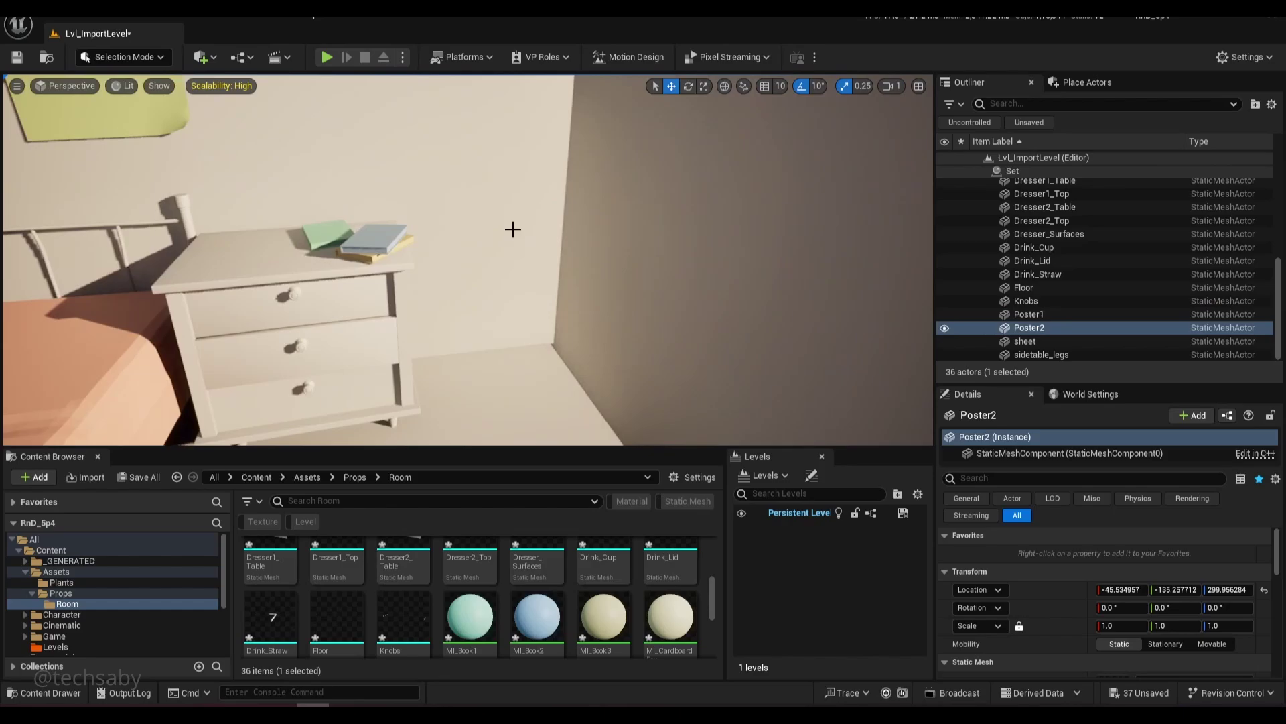
- Try sliding book02 along its X axis across the dresser top and undo the move
{"action": "left_click", "coordinate": [326, 242]}
{"action": "right_click_drag", "start_coordinate": [326, 244], "coordinate": [268, 244]}
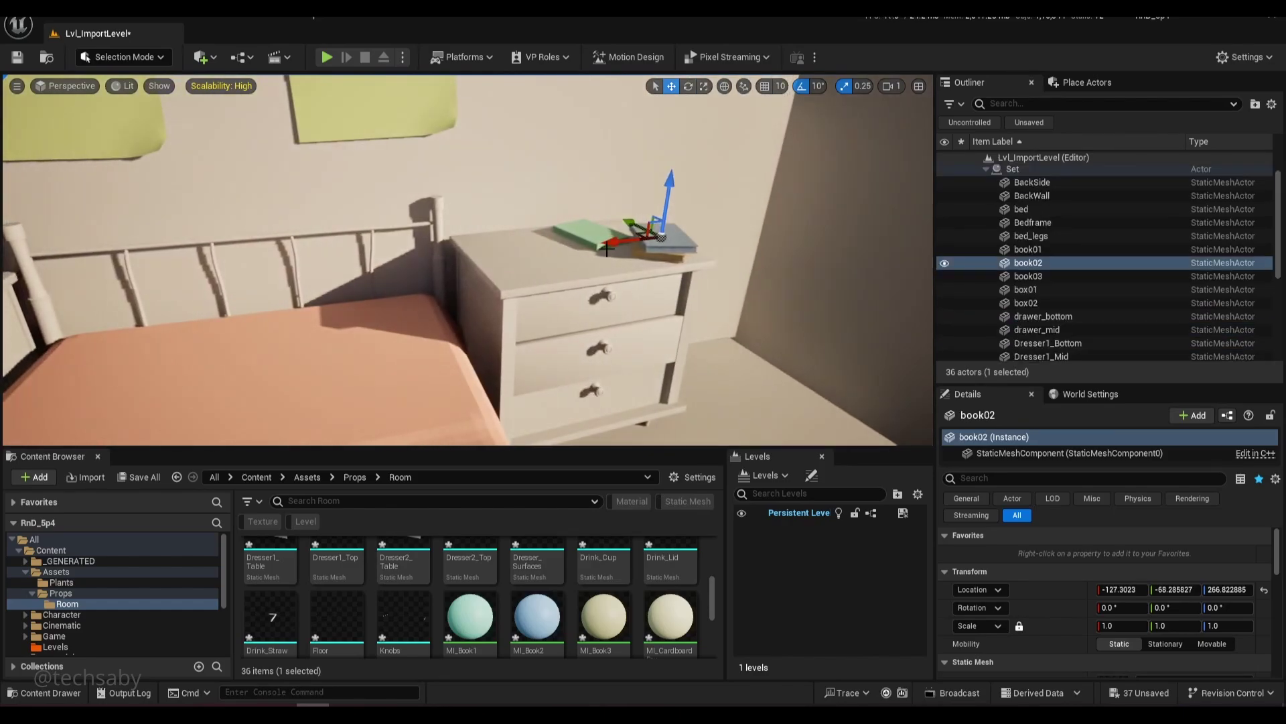
{"action": "left_click_drag", "start_coordinate": [622, 241], "coordinate": [601, 240]}
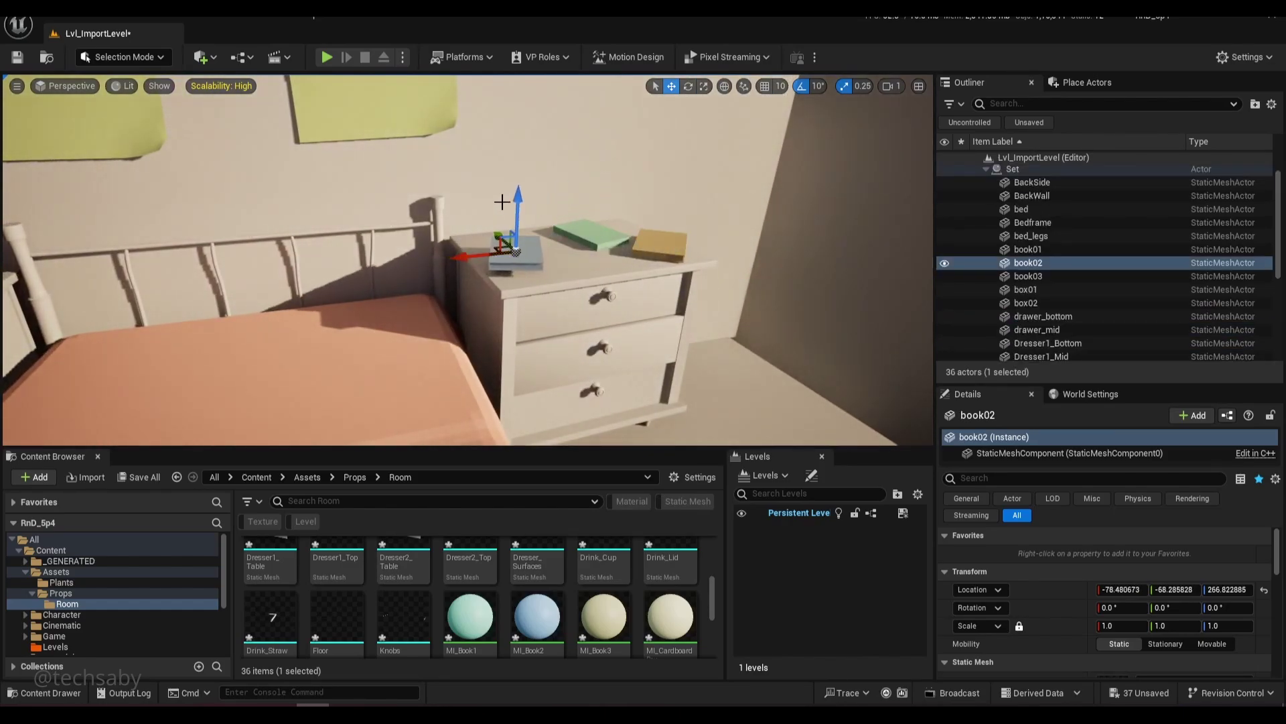
{"action": "right_click_drag", "start_coordinate": [579, 258], "coordinate": [580, 307]}
{"action": "key", "text": "ctrl+z"}
- Move the whole Set actor to about X 198, Y 36 and reset its rotation to 0°
{"action": "scroll", "coordinate": [708, 313], "scroll_direction": "up", "scroll_amount": 5}
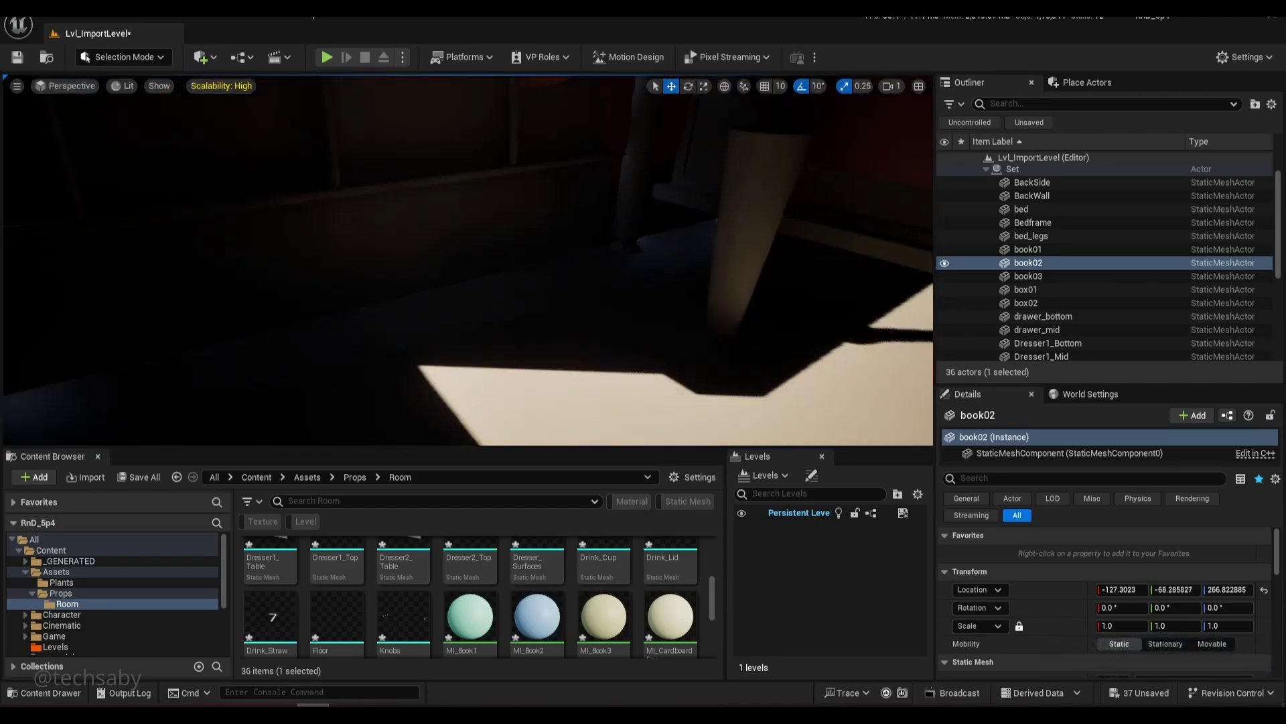
{"action": "scroll", "coordinate": [741, 290], "scroll_direction": "down", "scroll_amount": 4}
{"action": "mouse_move", "coordinate": [741, 291]}
{"action": "right_mouse_down"}
{"action": "mouse_move", "coordinate": [811, 224]}
{"action": "mouse_move", "coordinate": [750, 288]}
{"action": "right_mouse_up"}
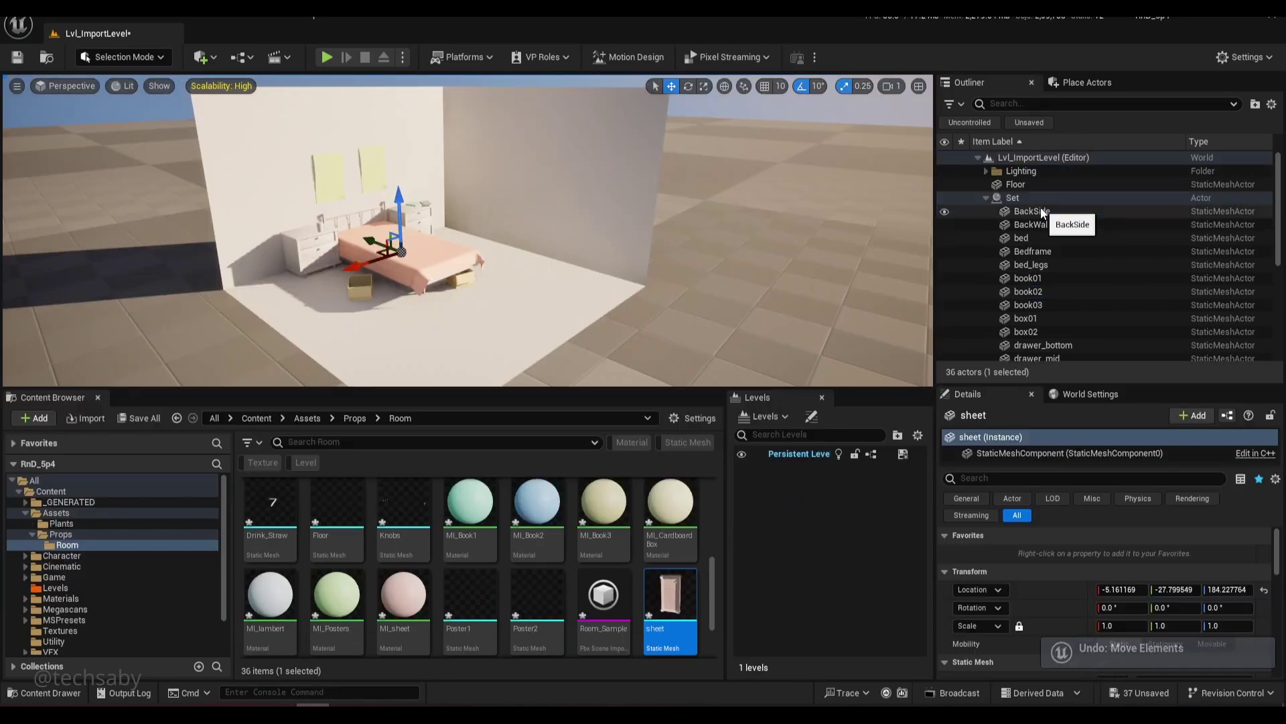
{"action": "left_click", "coordinate": [1027, 197]}
{"action": "right_click_drag", "start_coordinate": [750, 243], "coordinate": [678, 272]}
{"action": "left_click_drag", "start_coordinate": [584, 251], "coordinate": [516, 268]}
{"action": "right_click_drag", "start_coordinate": [516, 268], "coordinate": [531, 247]}
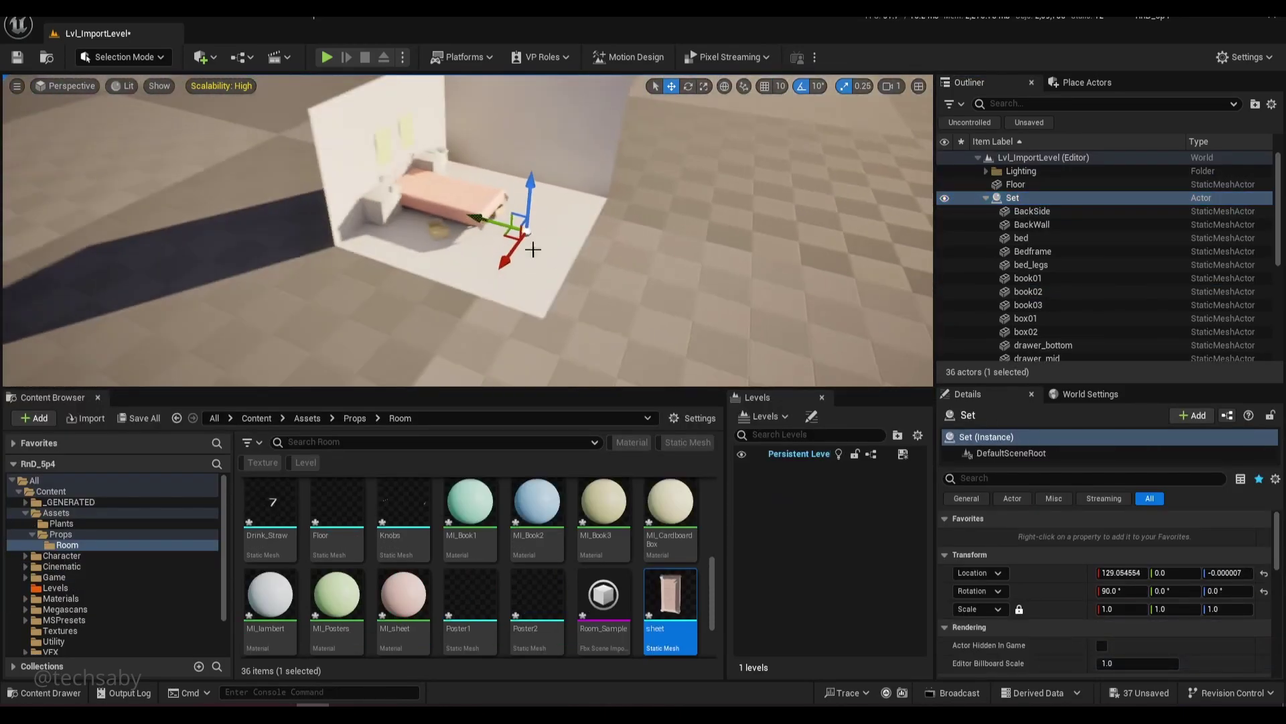
{"action": "left_click_drag", "start_coordinate": [511, 234], "coordinate": [471, 245]}
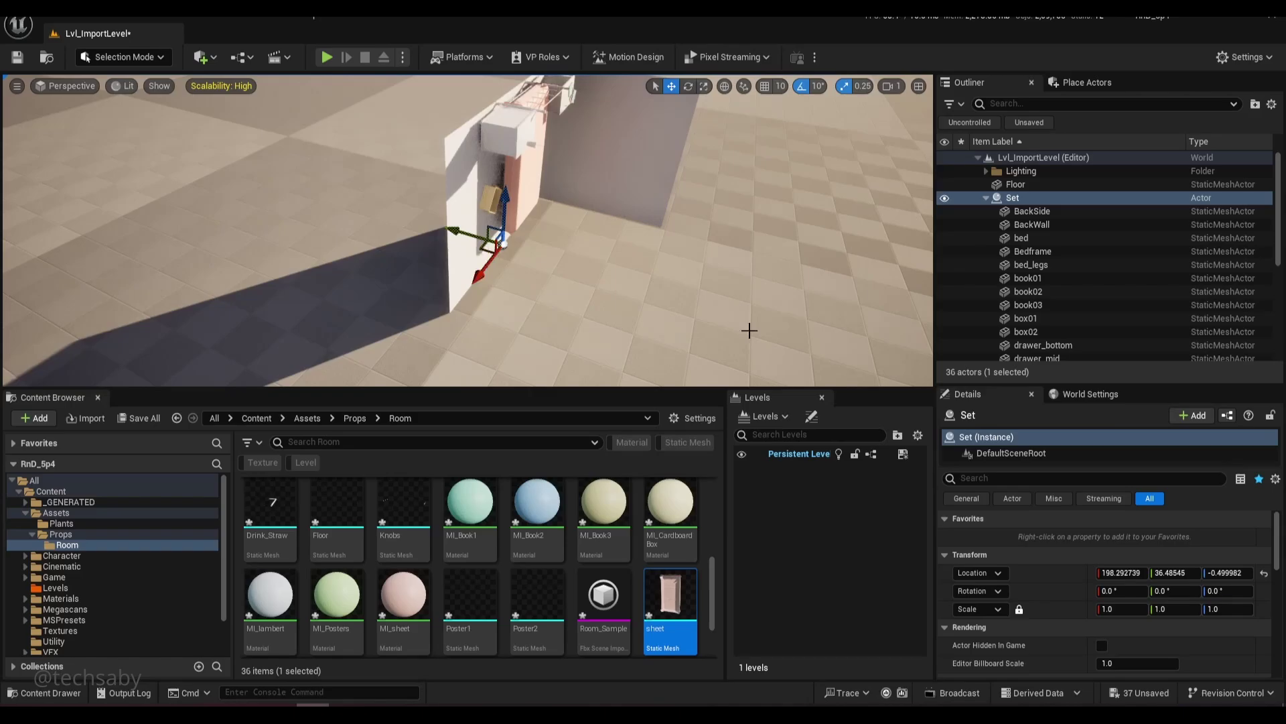
{"action": "right_click_drag", "start_coordinate": [748, 328], "coordinate": [655, 270]}
- Check the BackSide wall's pivot and move the Set actor along Y to about 107
{"action": "left_click", "coordinate": [1026, 211]}
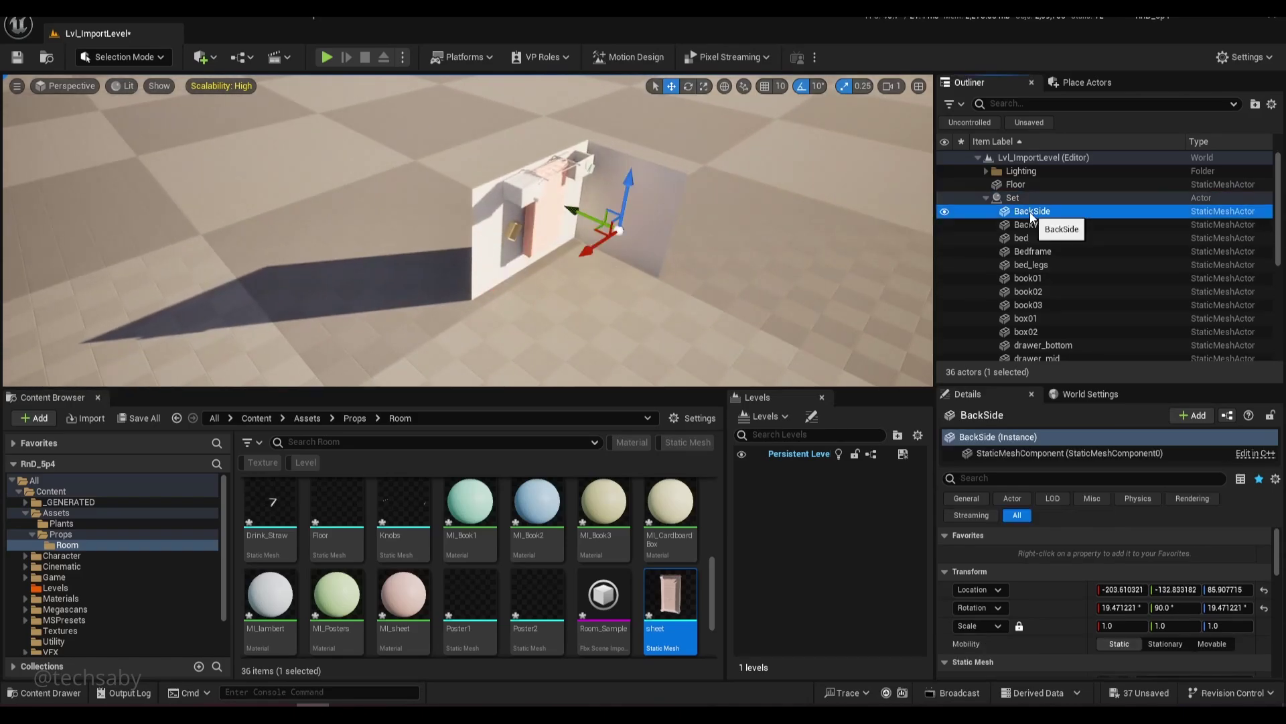
{"action": "double_click", "coordinate": [1008, 213]}
{"action": "left_click", "coordinate": [1012, 197]}
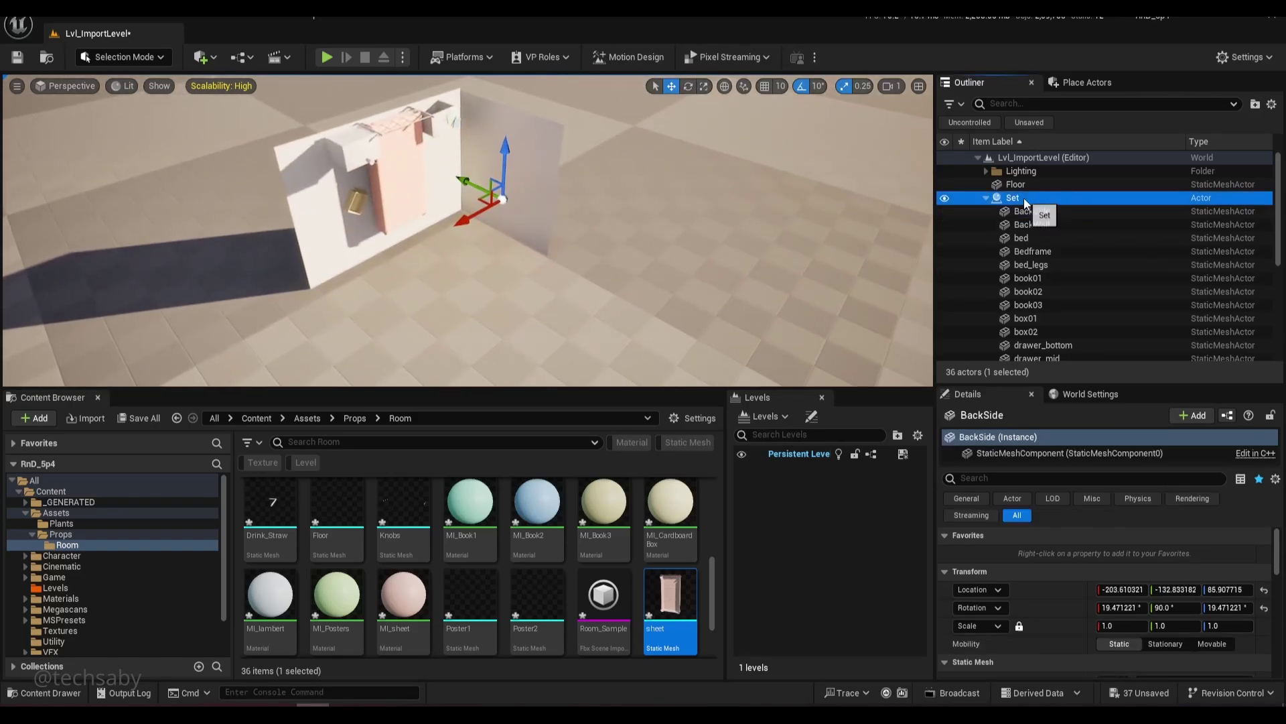
{"action": "mouse_move", "coordinate": [377, 246]}
{"action": "right_mouse_down"}
{"action": "mouse_move", "coordinate": [422, 249]}
{"action": "mouse_move", "coordinate": [391, 239]}
{"action": "right_mouse_up"}
{"action": "left_click_drag", "start_coordinate": [511, 231], "coordinate": [470, 212]}
{"action": "right_click_drag", "start_coordinate": [656, 310], "coordinate": [659, 263]}
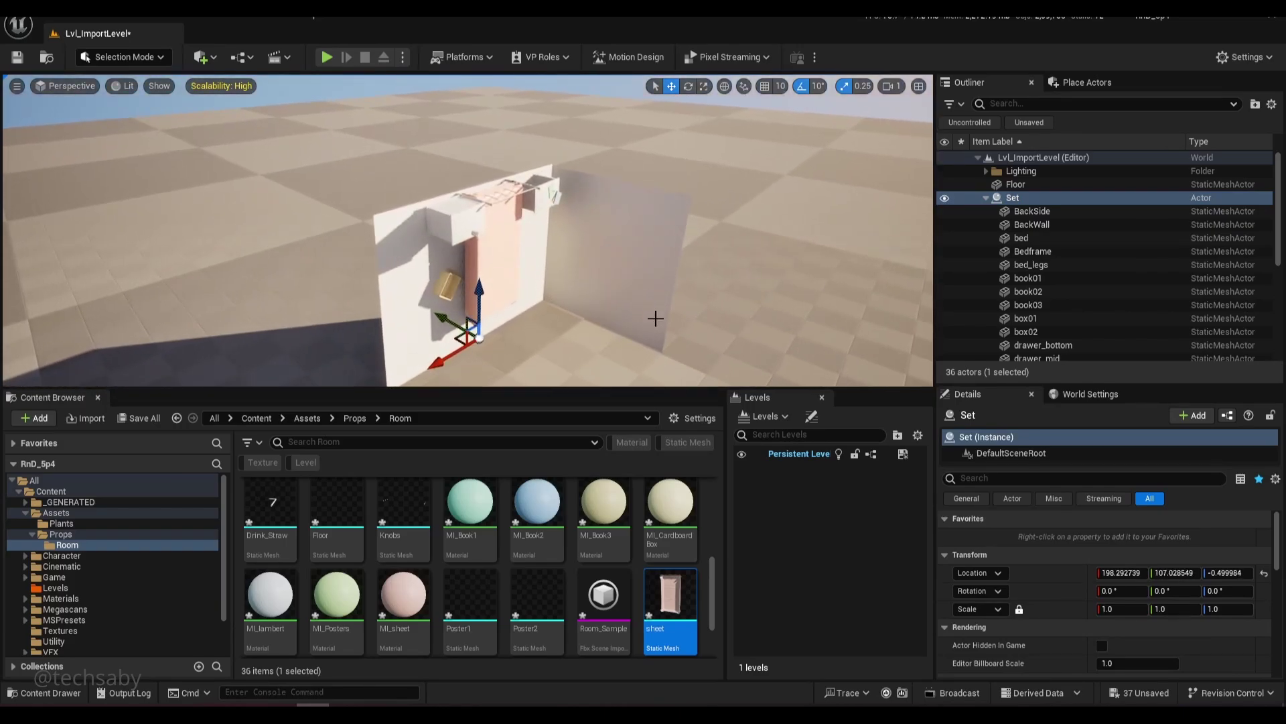
- Set the Set actor's X rotation to 90° and raise the room to about Z 4
{"action": "left_click", "coordinate": [1132, 591]}
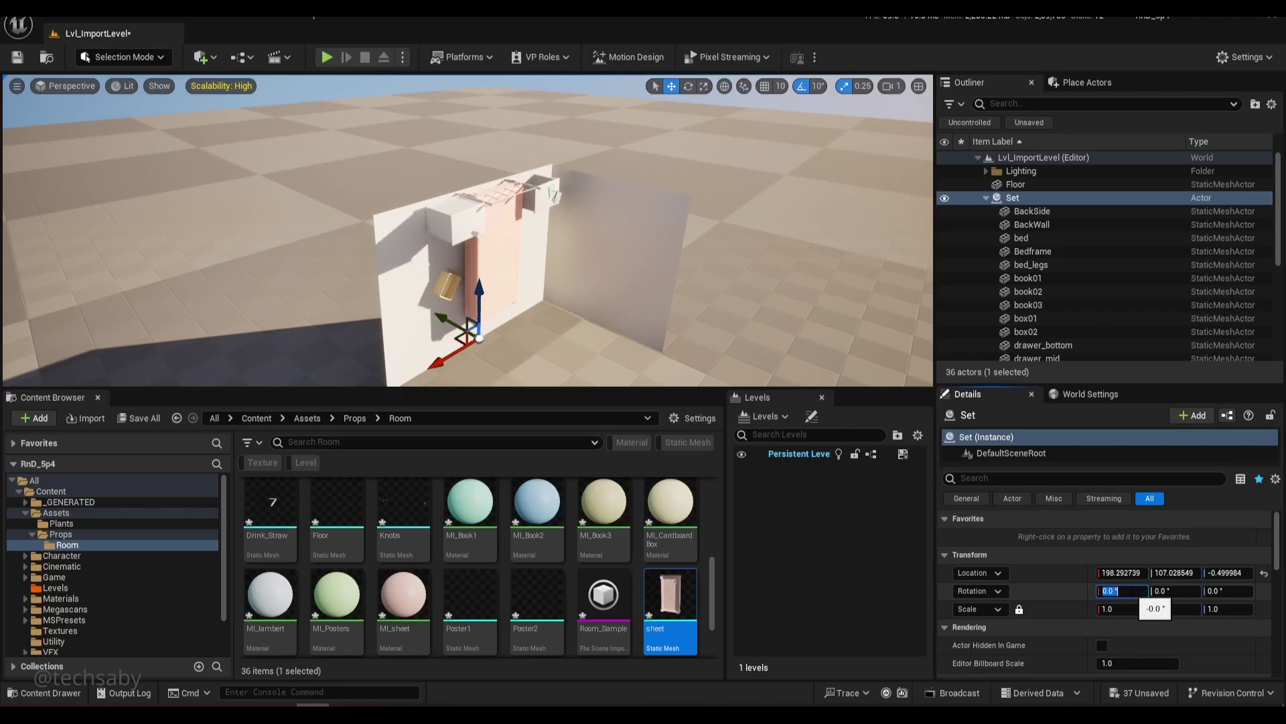
{"action": "key", "text": "Return"}
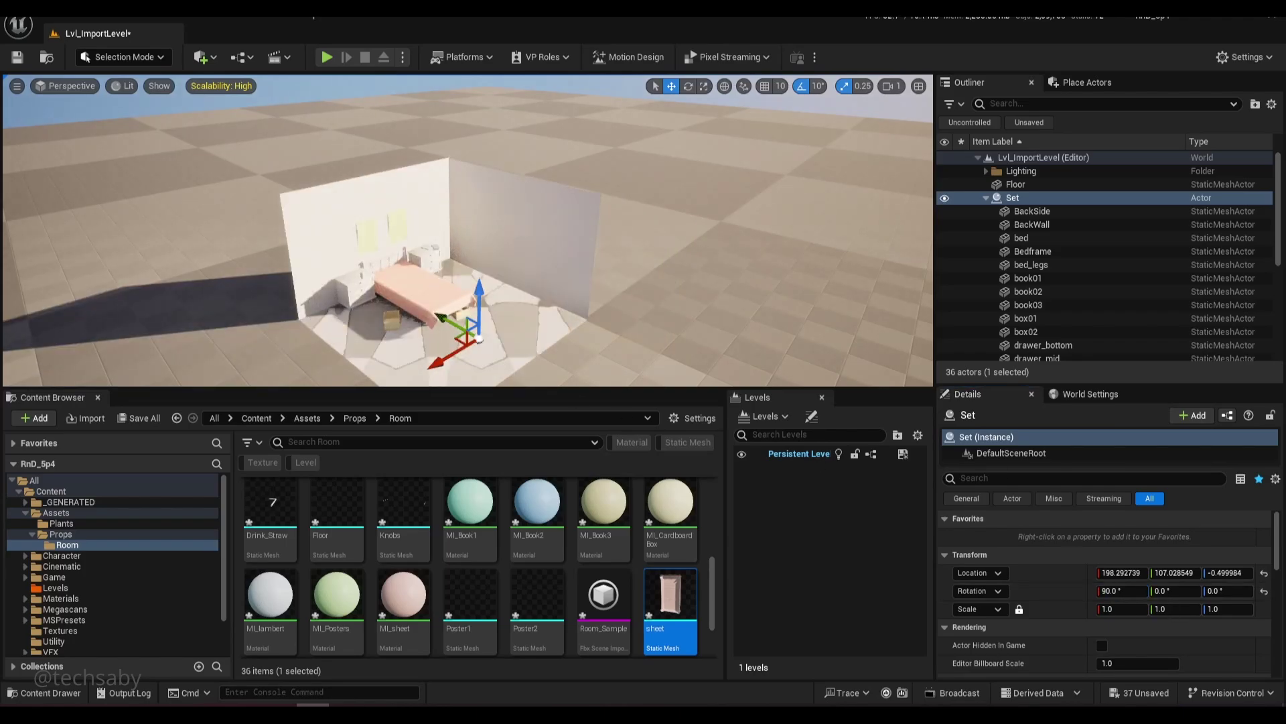
{"action": "right_click_drag", "start_coordinate": [523, 341], "coordinate": [522, 377]}
{"action": "left_click_drag", "start_coordinate": [443, 222], "coordinate": [444, 216]}
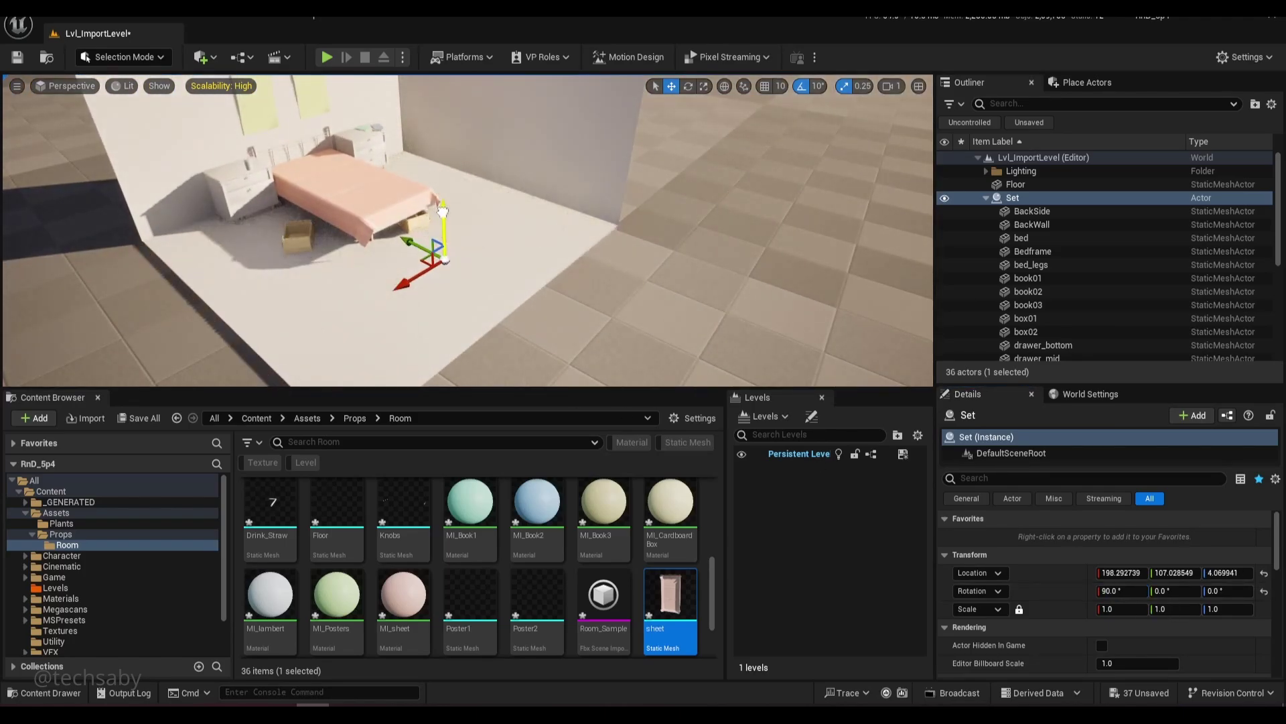
{"action": "right_click_drag", "start_coordinate": [548, 238], "coordinate": [587, 249]}
{"action": "key", "text": "w"}
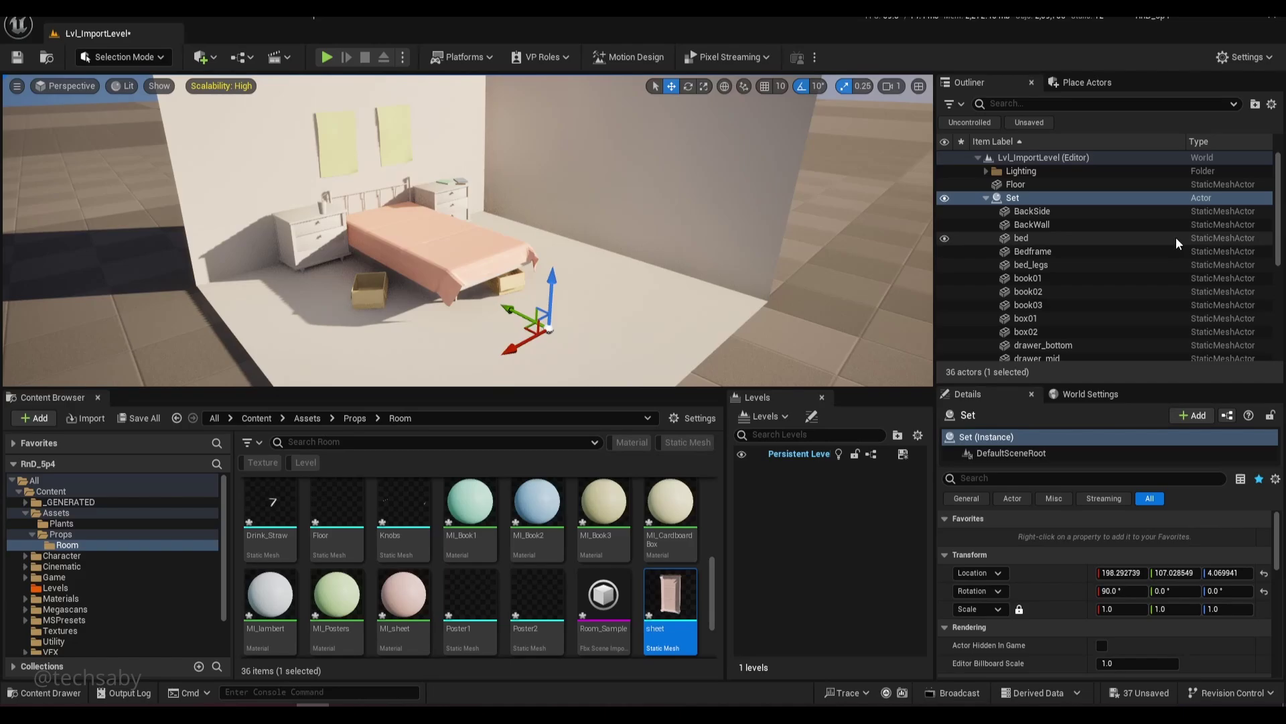
- Check the individual pivots of the bed, bed_legs, book and box actors under Set
{"action": "left_click", "coordinate": [1045, 238]}
{"action": "left_click", "coordinate": [1058, 279]}
{"action": "left_click", "coordinate": [1060, 317]}
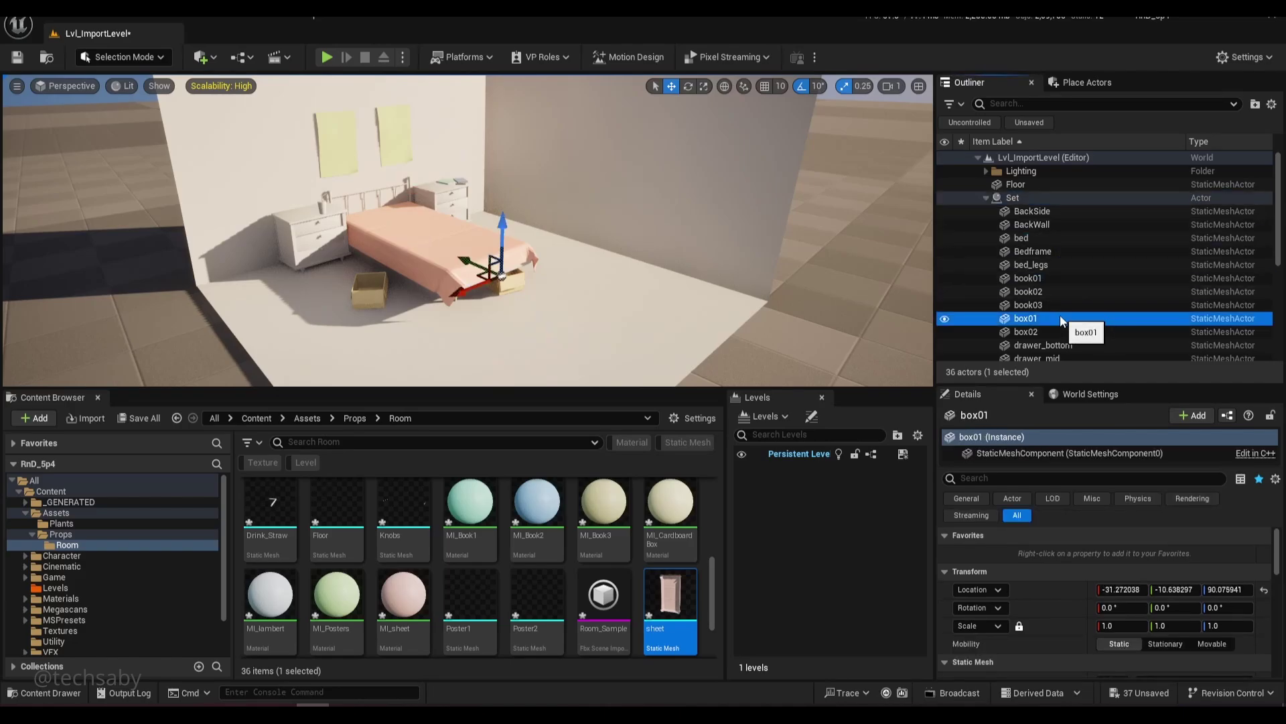
{"action": "left_click", "coordinate": [1054, 291]}
{"action": "left_click", "coordinate": [1051, 264]}
{"action": "left_click", "coordinate": [1053, 295]}
{"action": "left_click", "coordinate": [1059, 329]}
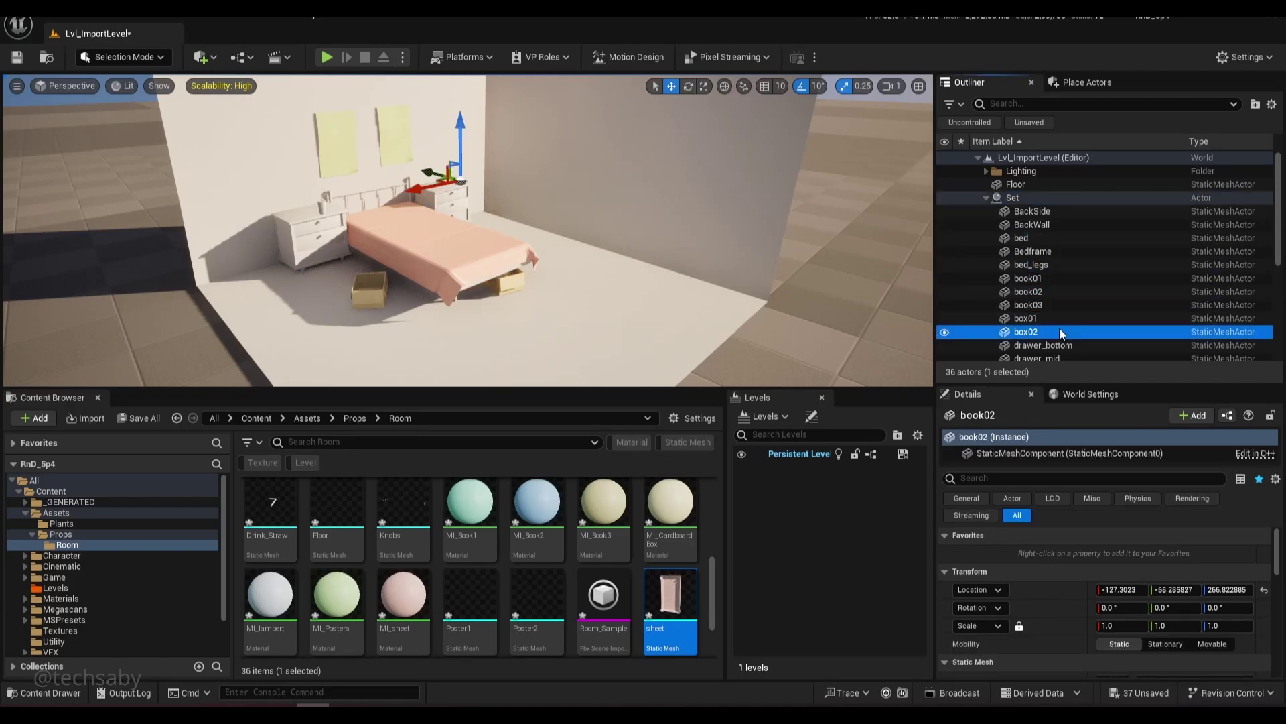